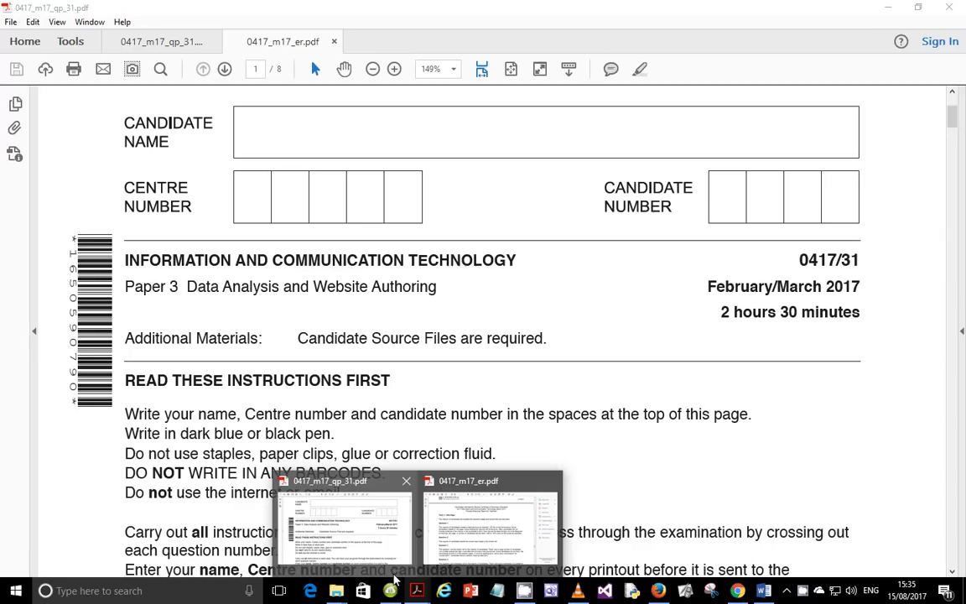
Step: Review the examiner report's Task 2 comments, then return to the question paper's cover page
left_click(332, 491)
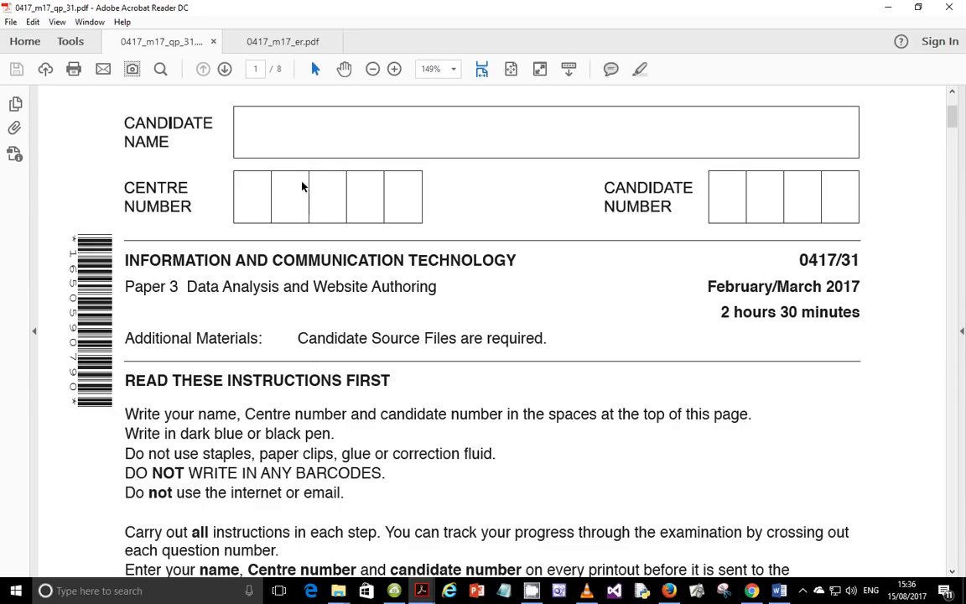
left_click(281, 46)
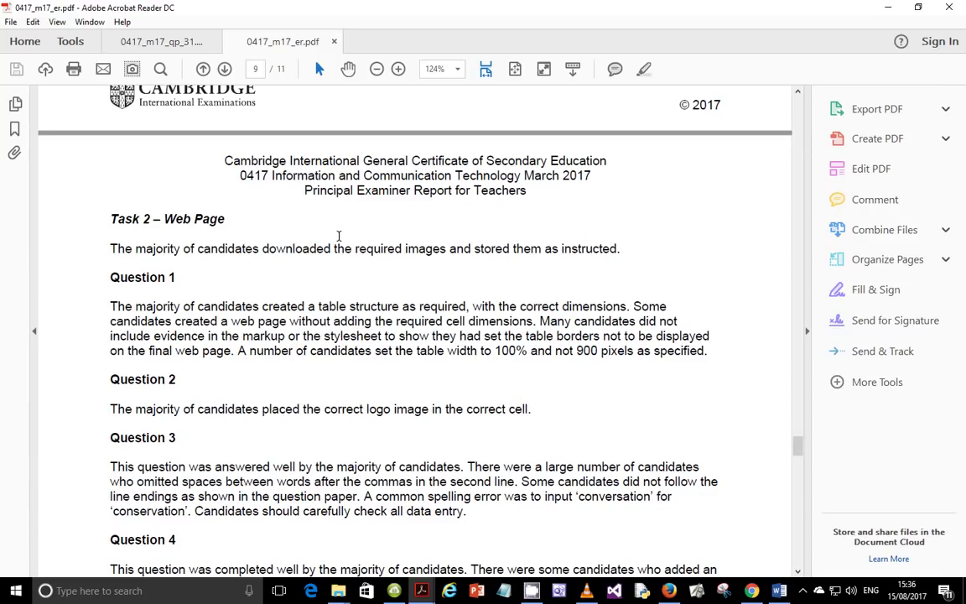
left_click(165, 44)
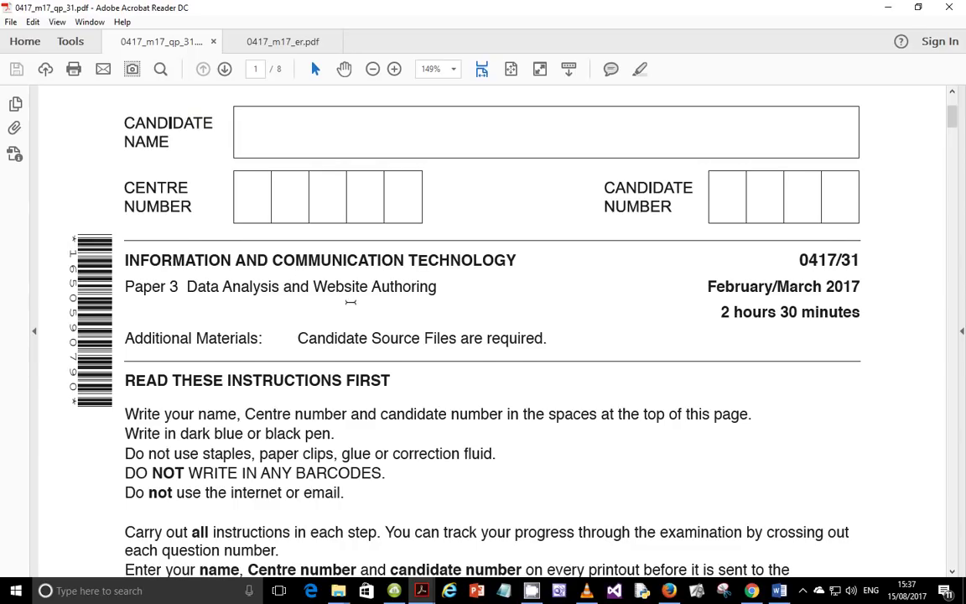
Step: Scroll the question paper to page 2's Task 1 instructions and bring up the exam files folder
scroll(366, 314, "down", 3)
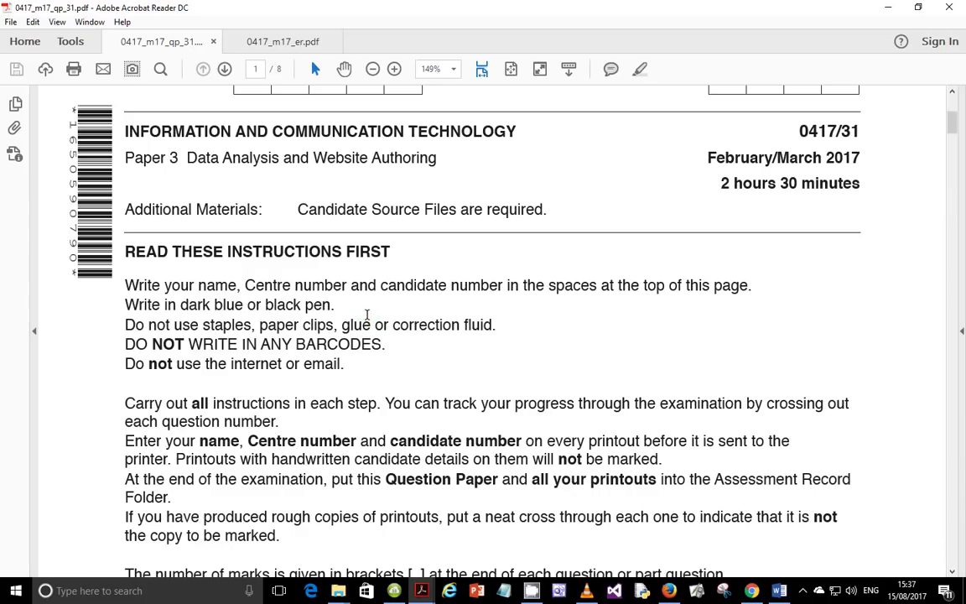
scroll(366, 314, "down", 15)
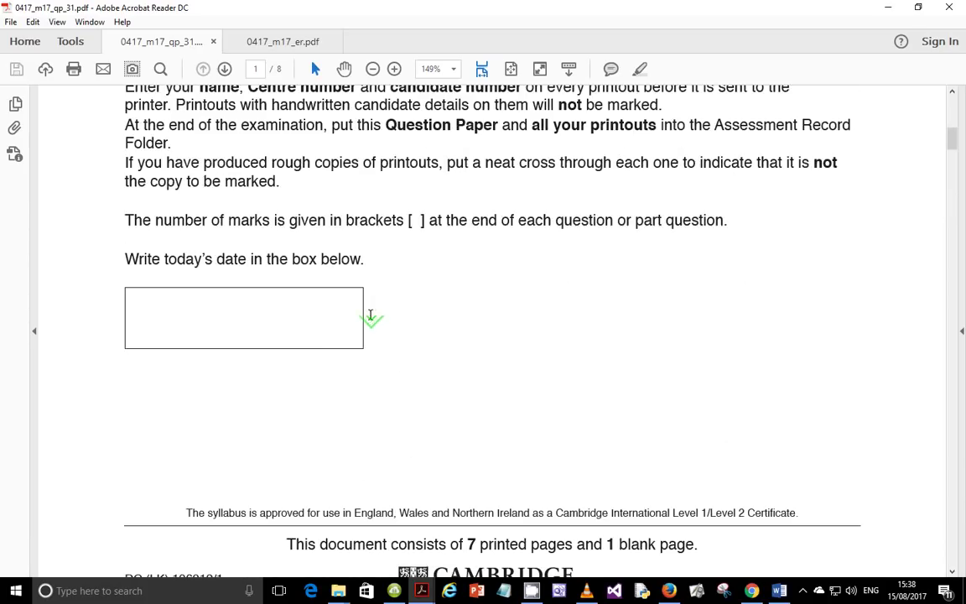
scroll(372, 319, "down", 6)
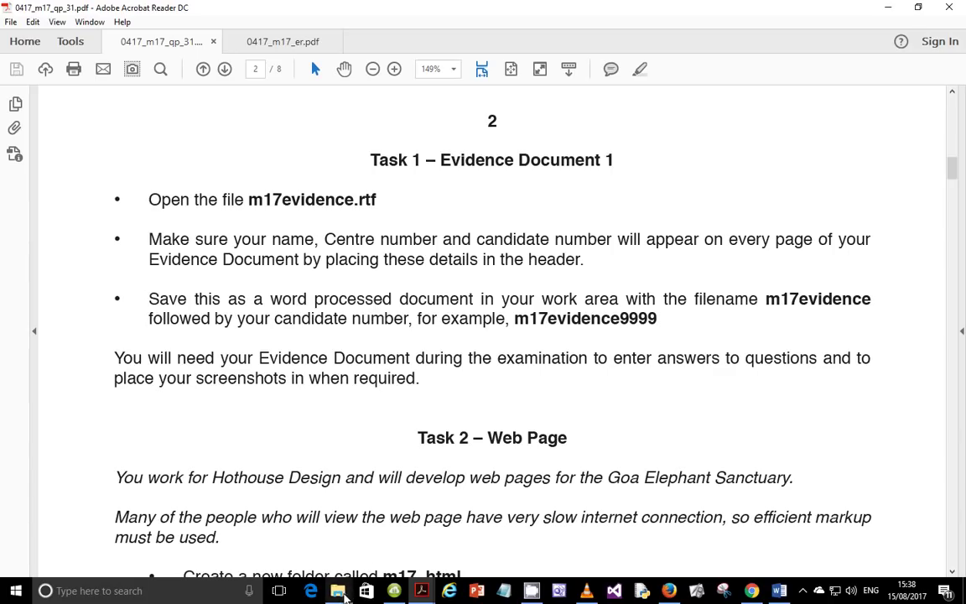
mouse_move(338, 590)
left_click(452, 546)
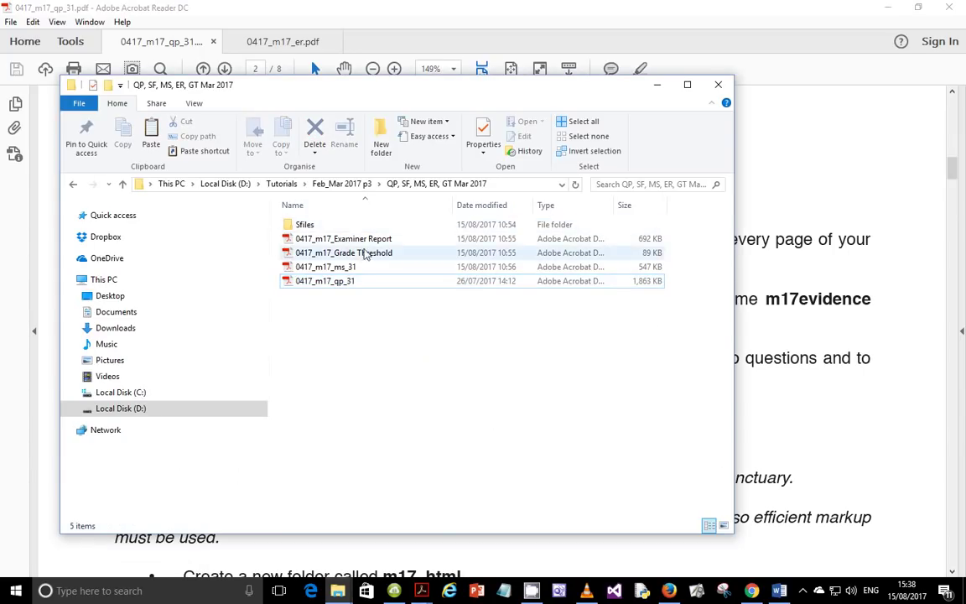
Step: Open the Sfiles folder and launch m17evidence in Word
double_click(339, 224)
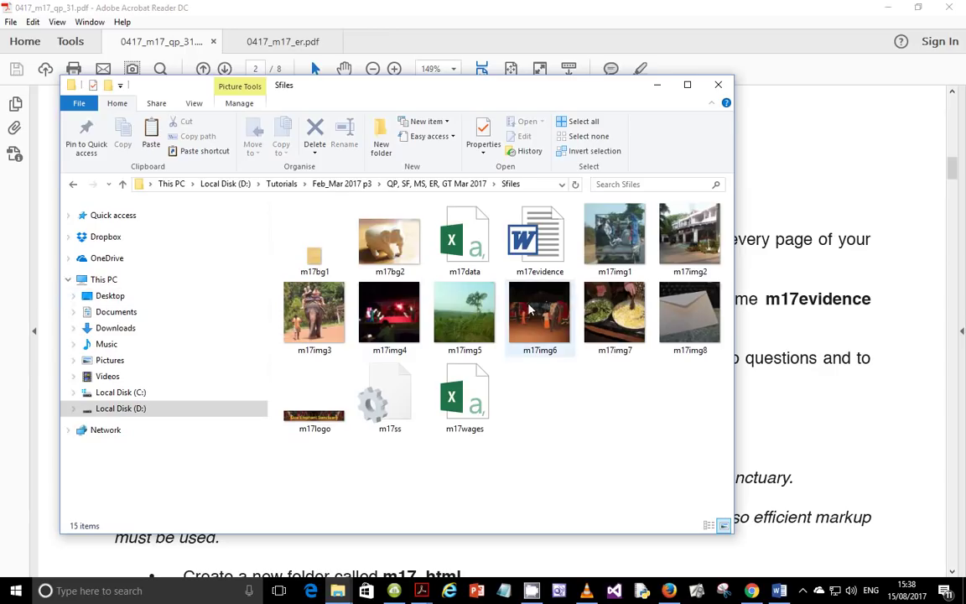
double_click(534, 243)
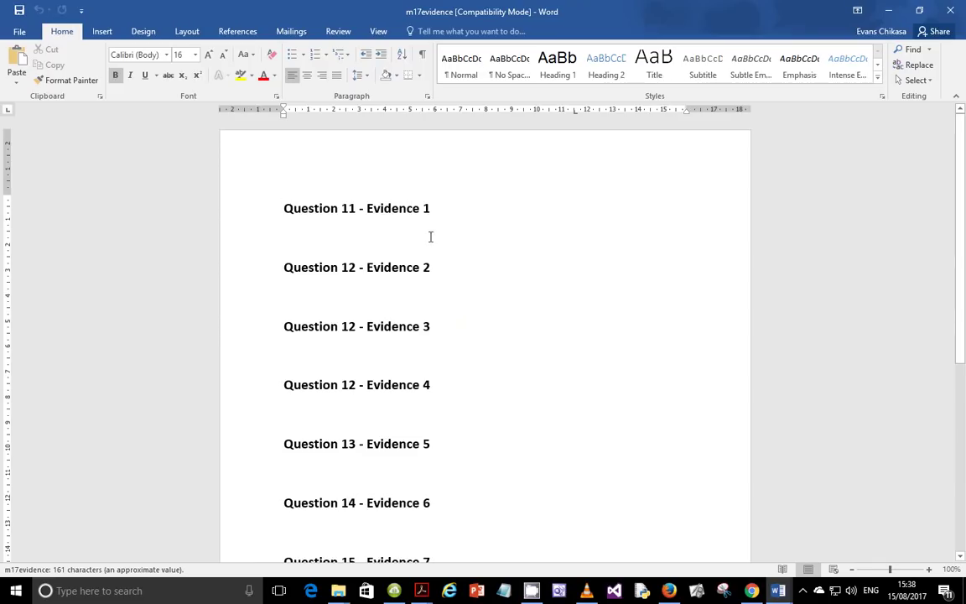
Step: Add a Blank (Three Columns) header to the evidence document
left_click(355, 151)
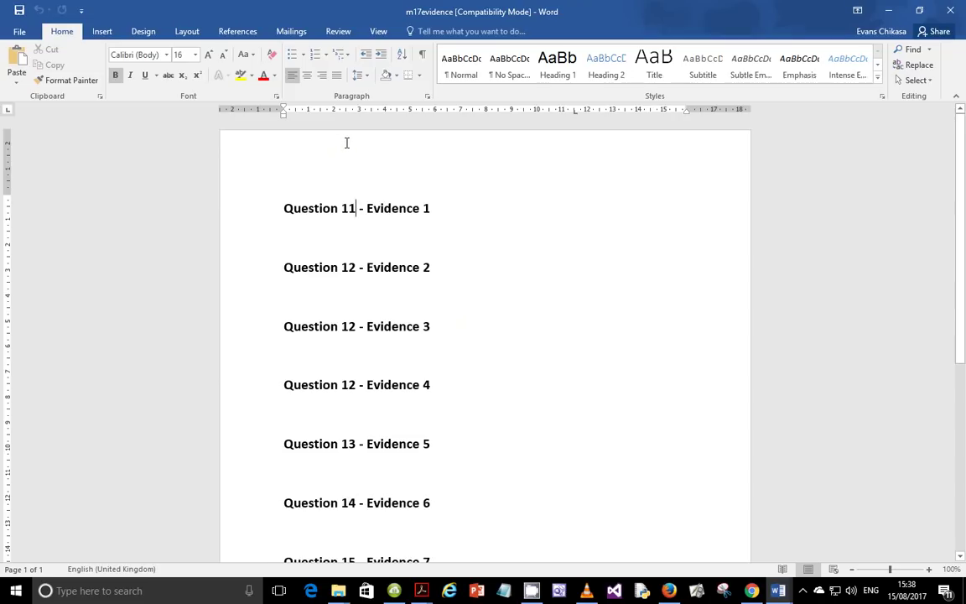
double_click(348, 143)
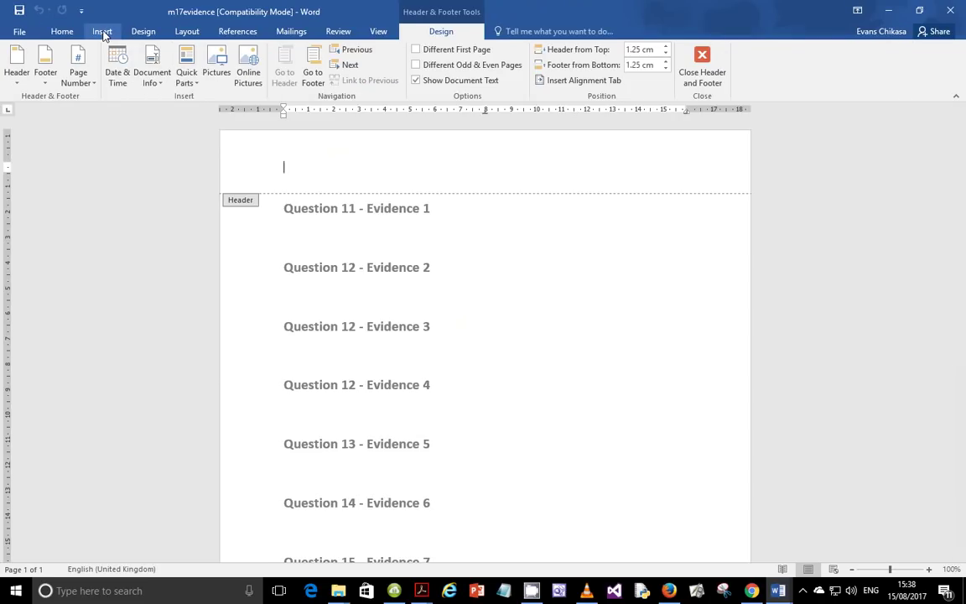
left_click(101, 32)
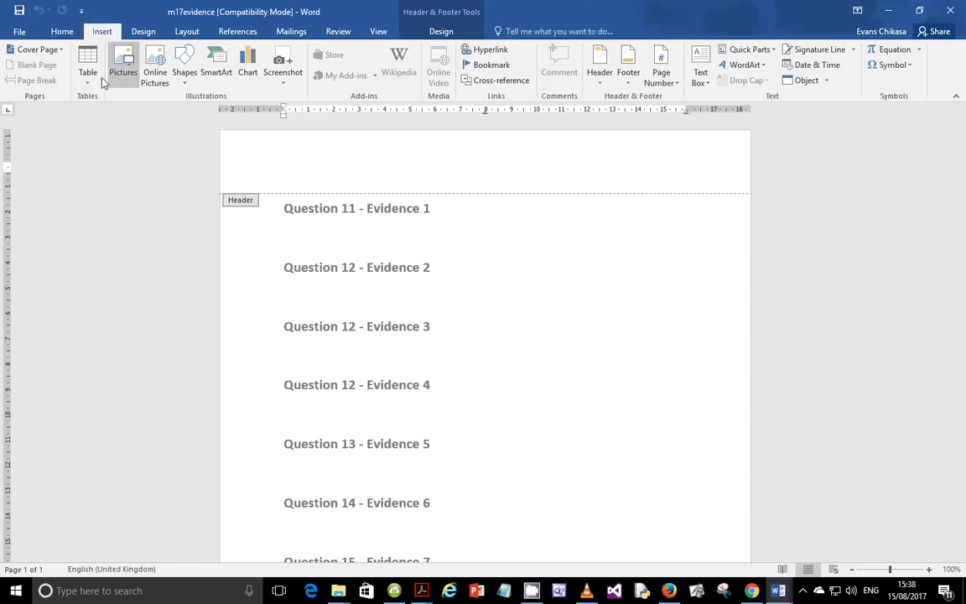
left_click(600, 82)
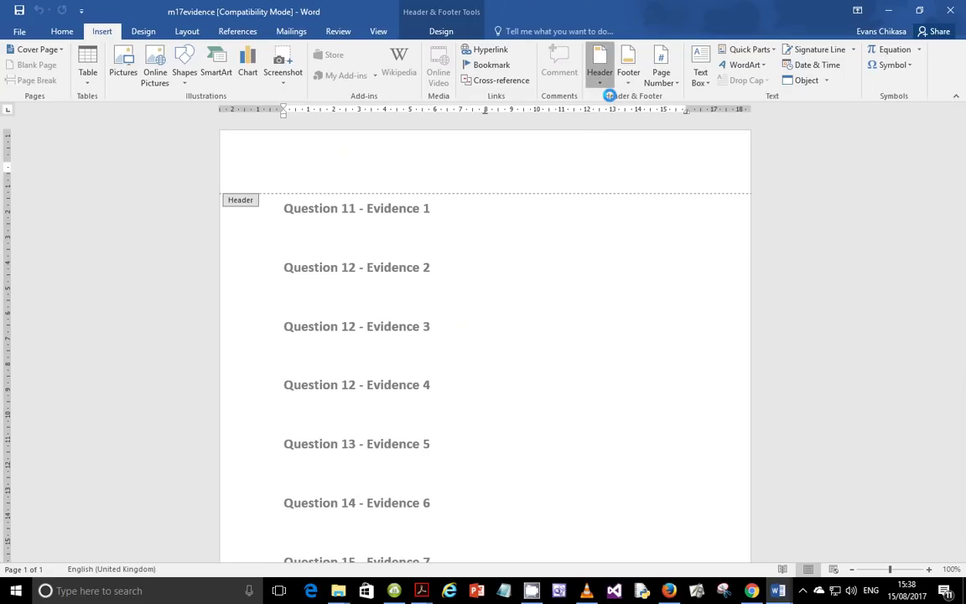
left_click(637, 216)
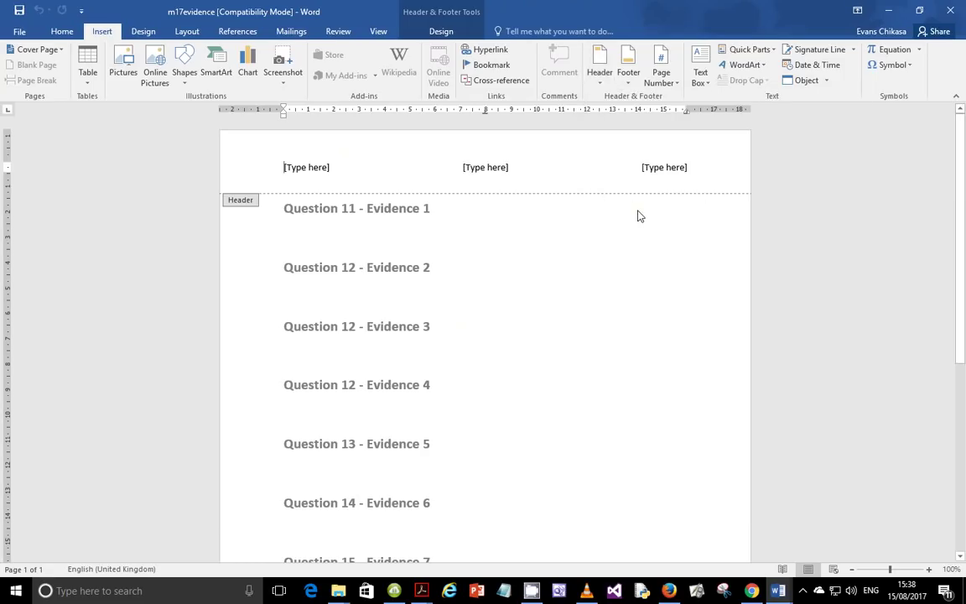
Step: Fill the header placeholders with the candidate's name, centre number and candidate number
left_click(314, 170)
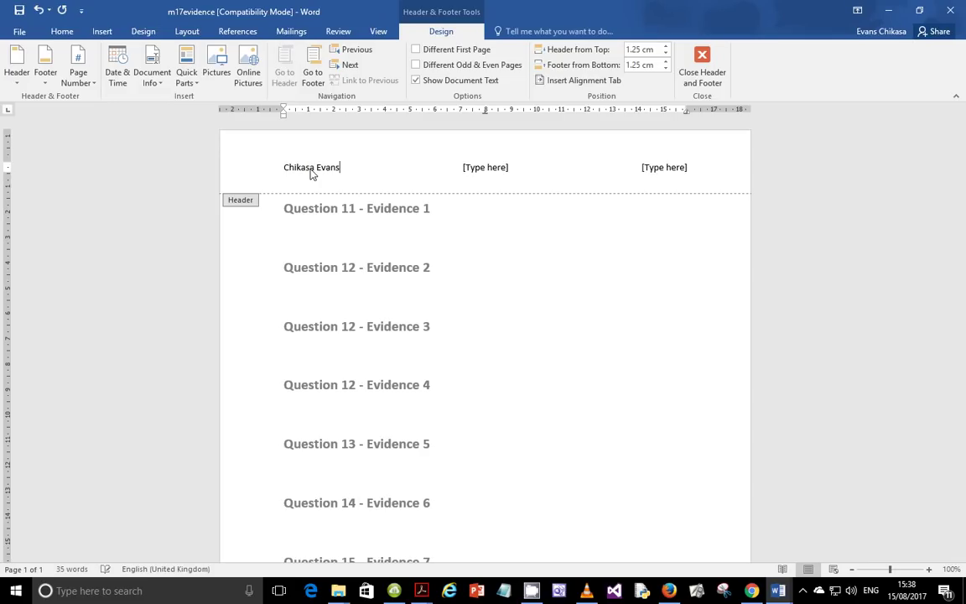
left_click(485, 166)
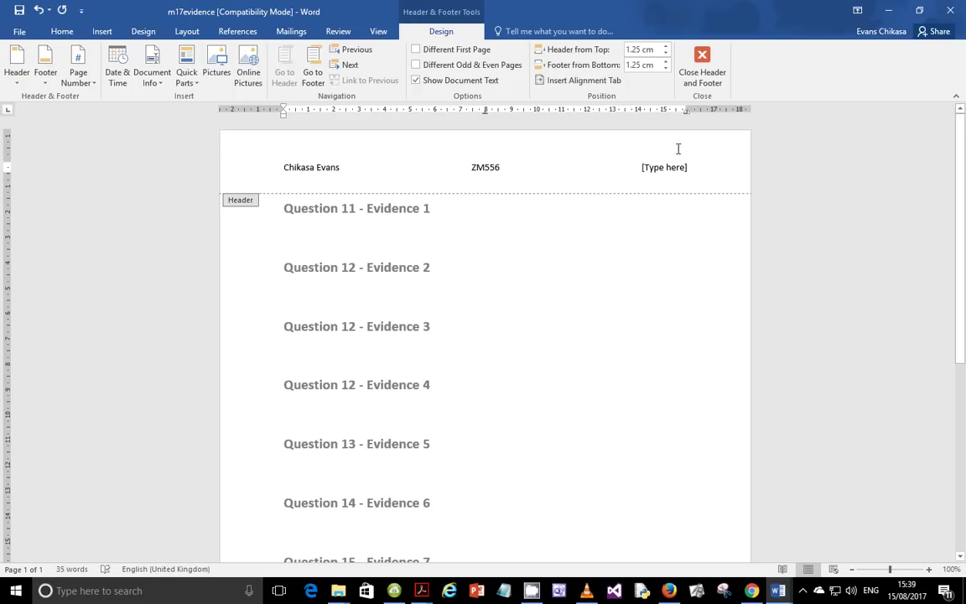
left_click(664, 166)
key("BackSpace")
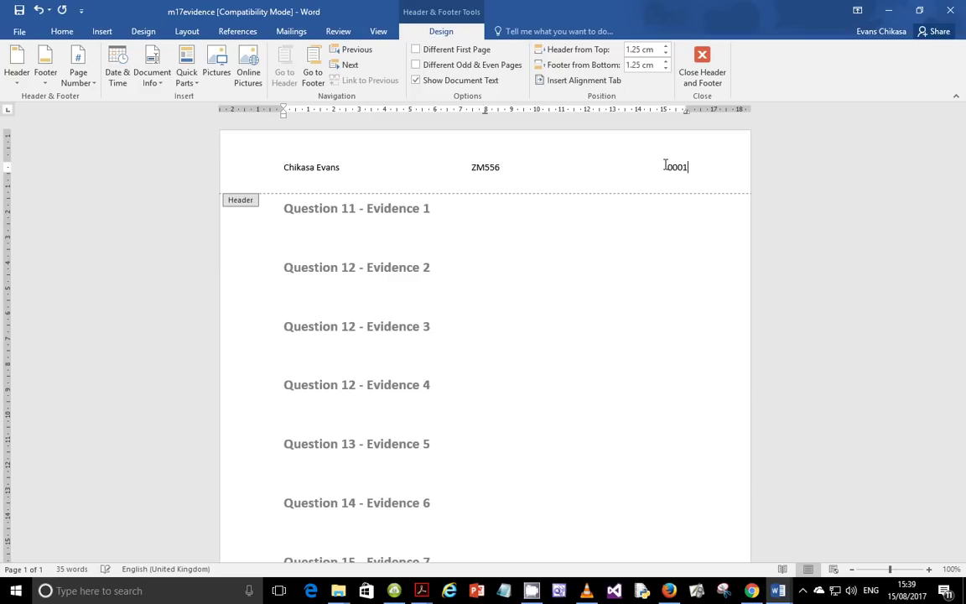
left_click(701, 67)
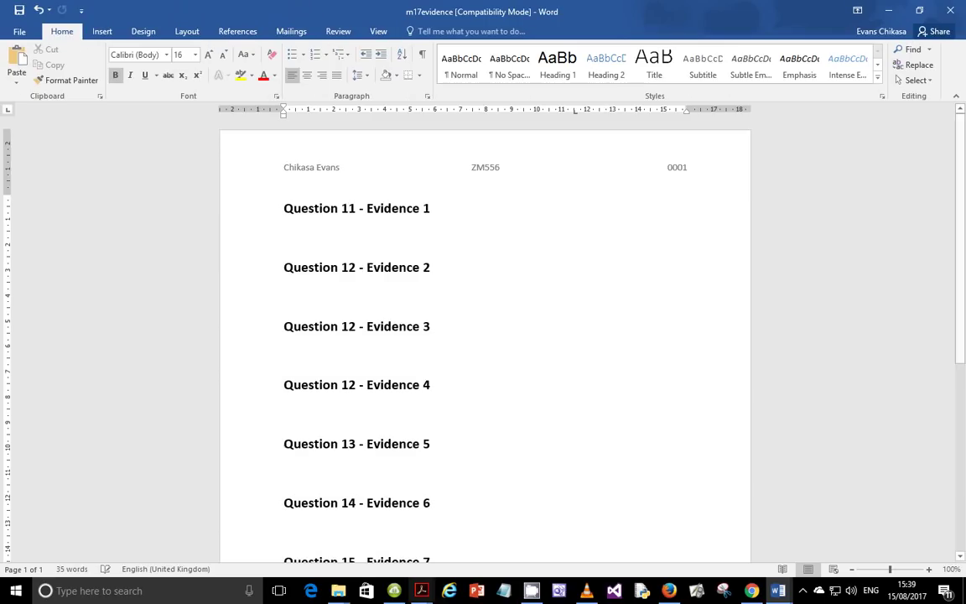
mouse_move(421, 590)
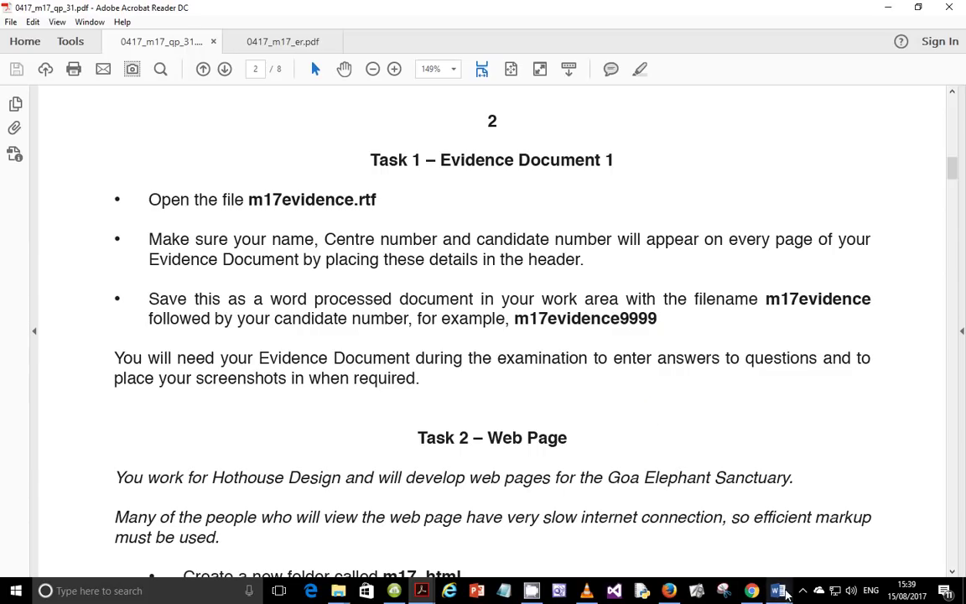
Step: Close the Advanced Bible Course document in Word without saving its changes
mouse_move(780, 591)
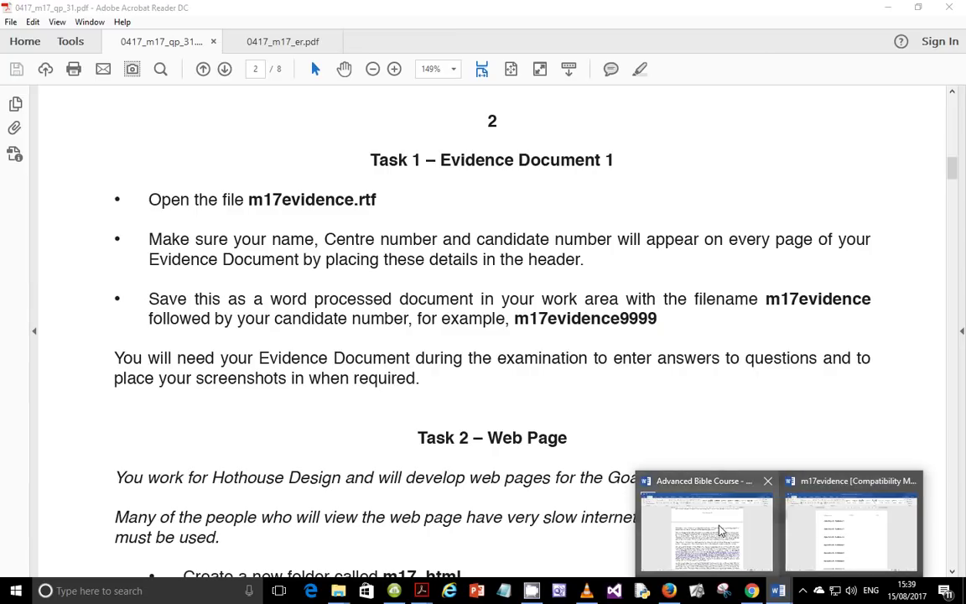
mouse_move(767, 483)
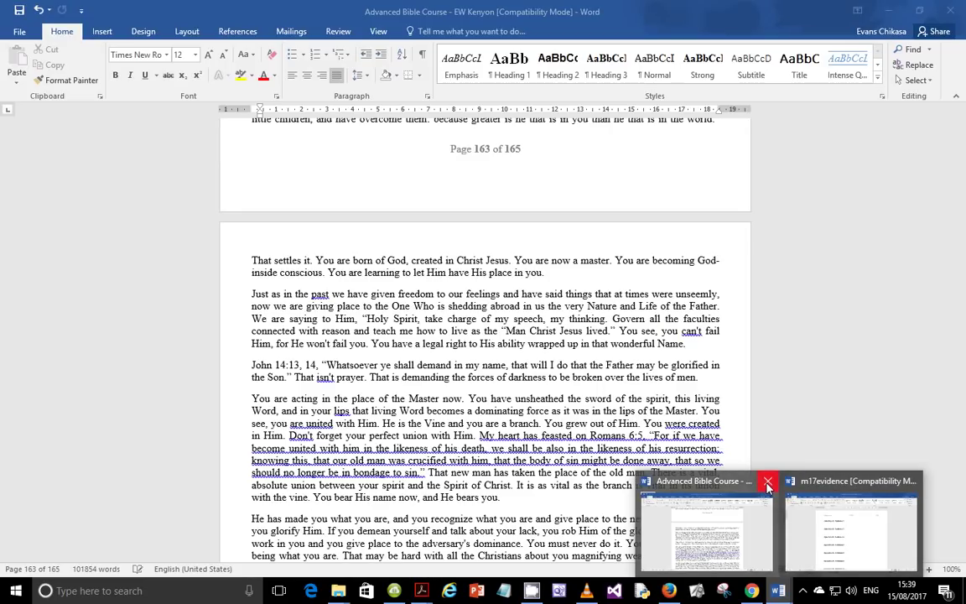
left_click(767, 484)
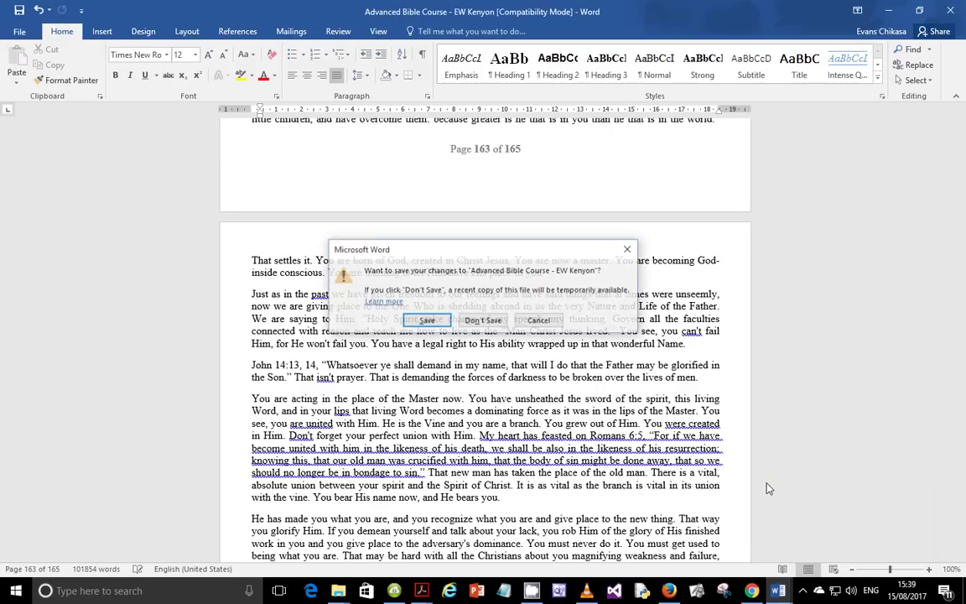
left_click(483, 322)
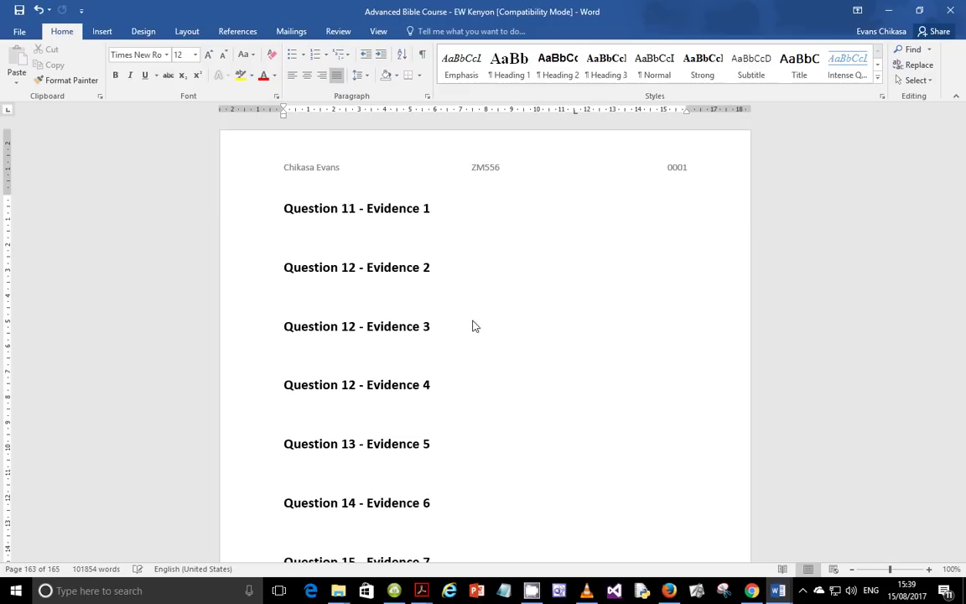
Step: Save the evidence file in Sfiles as Word Document m17evidence0001, accepting the format upgrade
left_click(17, 32)
left_click(32, 165)
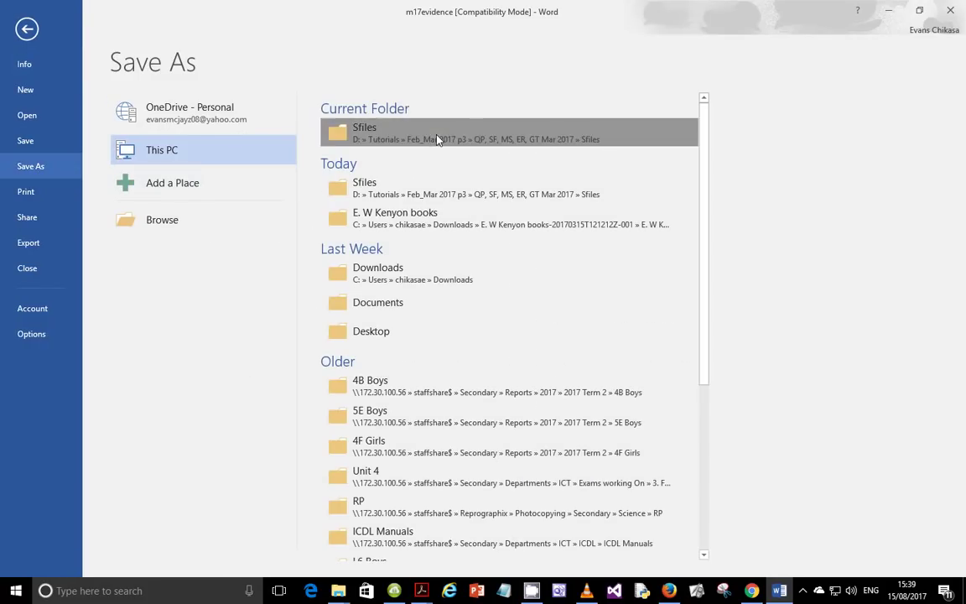
left_click(436, 139)
left_click(190, 247)
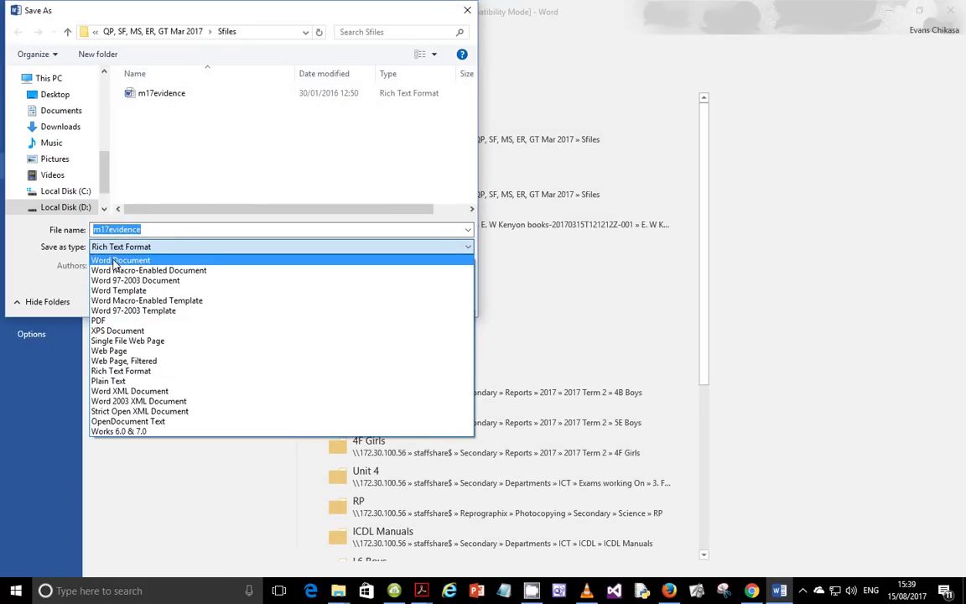
left_click(115, 262)
left_click(151, 230)
left_click(151, 230)
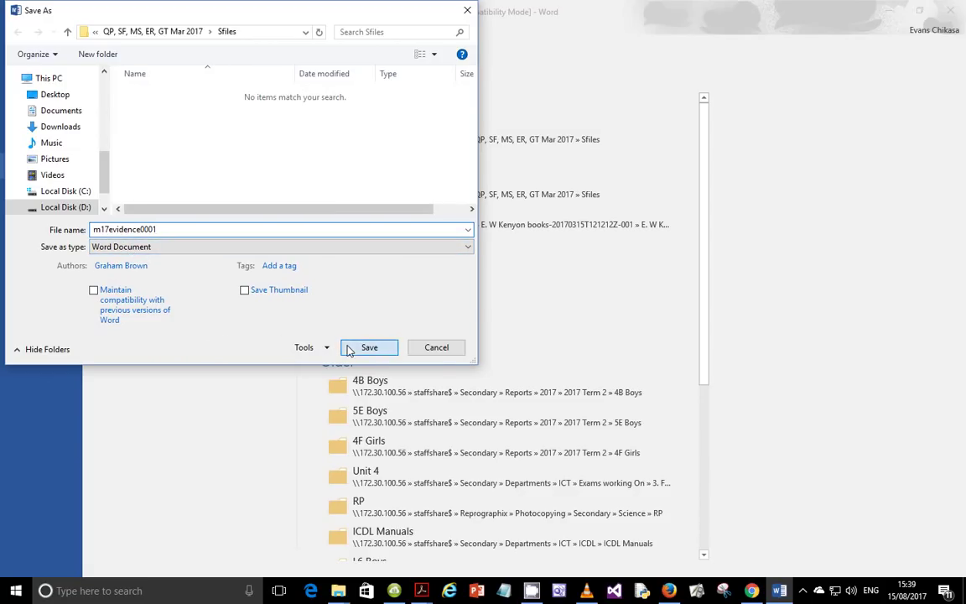
left_click(351, 348)
left_click(525, 326)
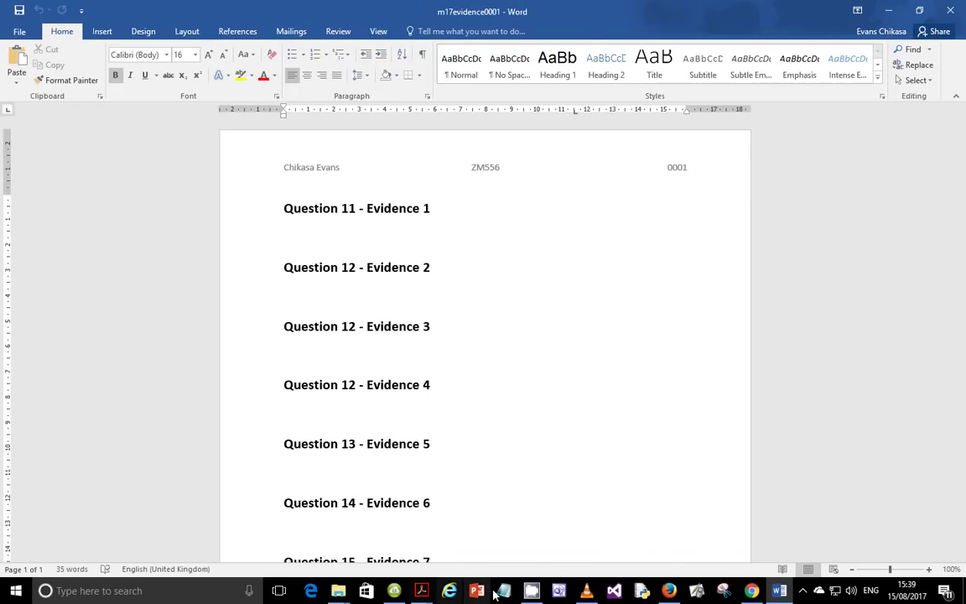
left_click(423, 594)
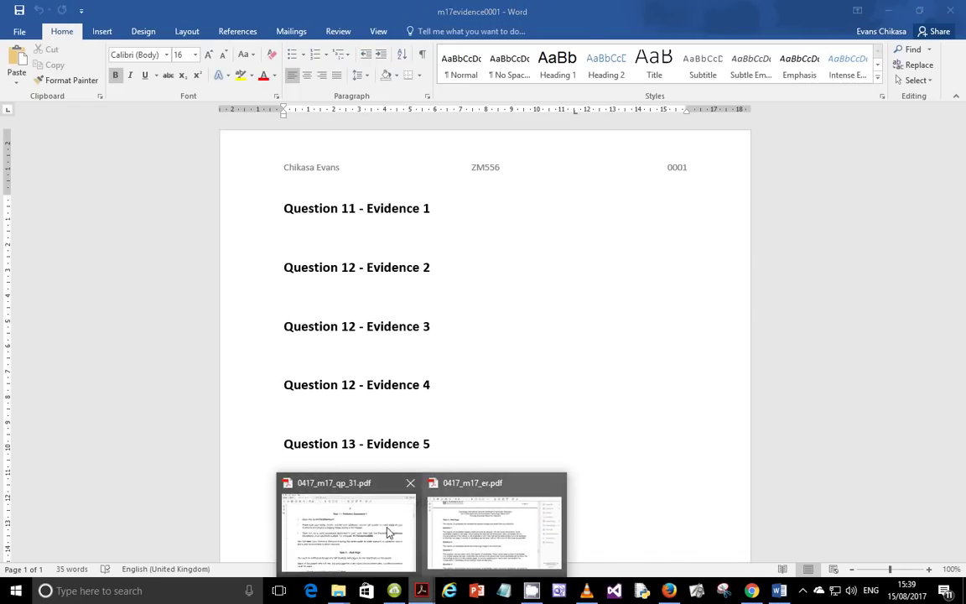
Step: Scroll to Task 2 – Web Page and highlight the phrase 'slow internet connection'
left_click(314, 477)
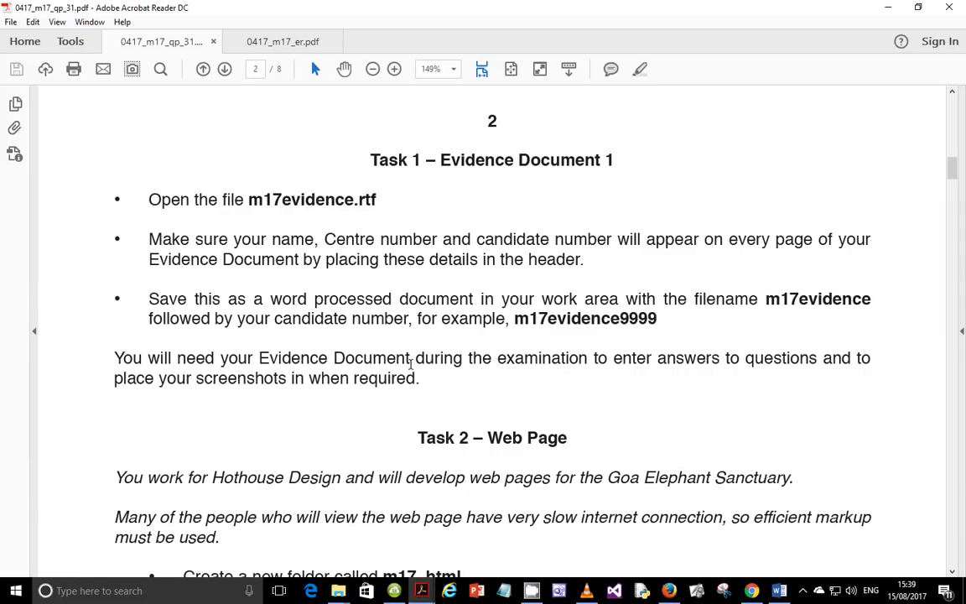
scroll(309, 383, "down", 3)
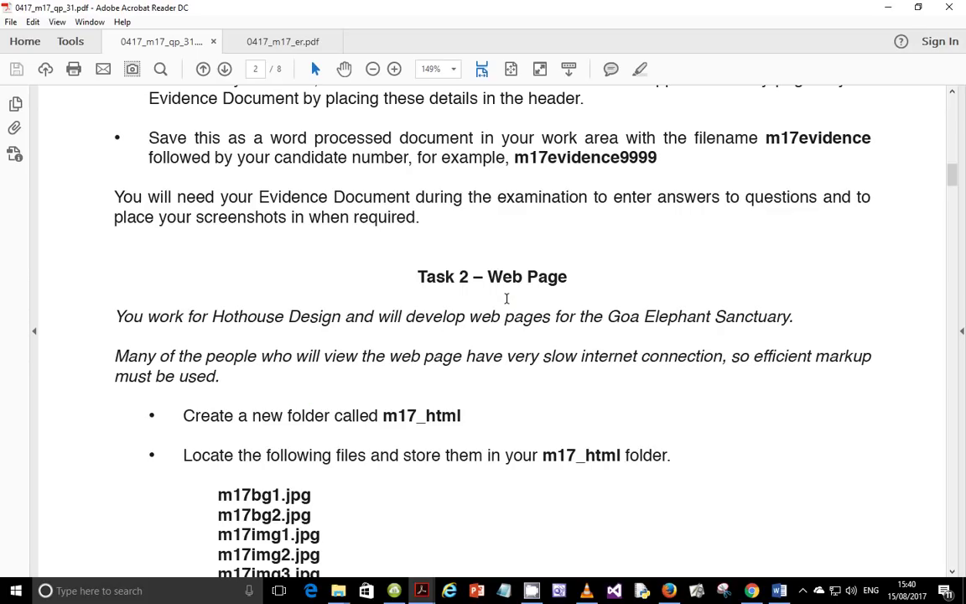
scroll(491, 295, "down", 2)
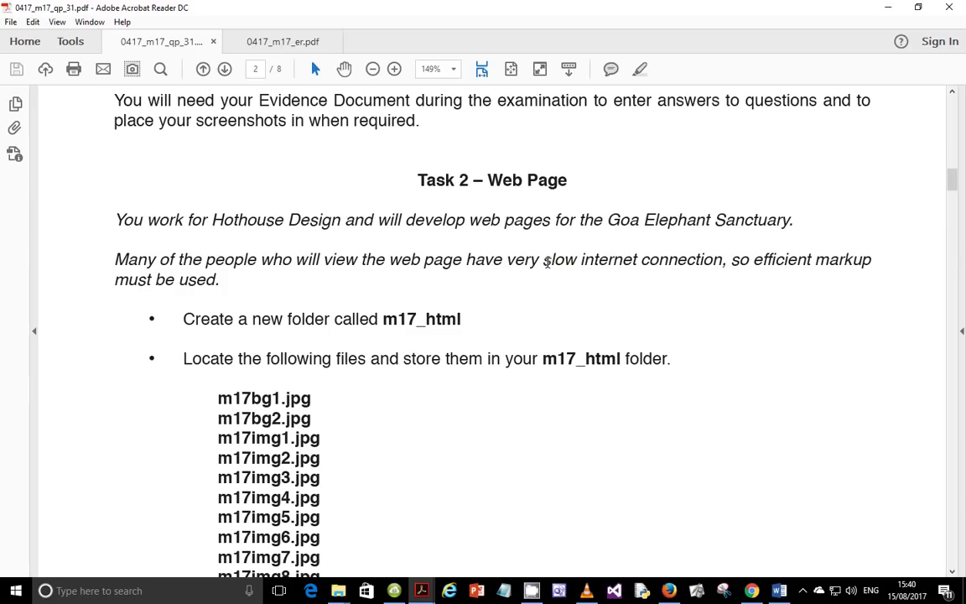
left_click_drag(547, 262, 686, 267)
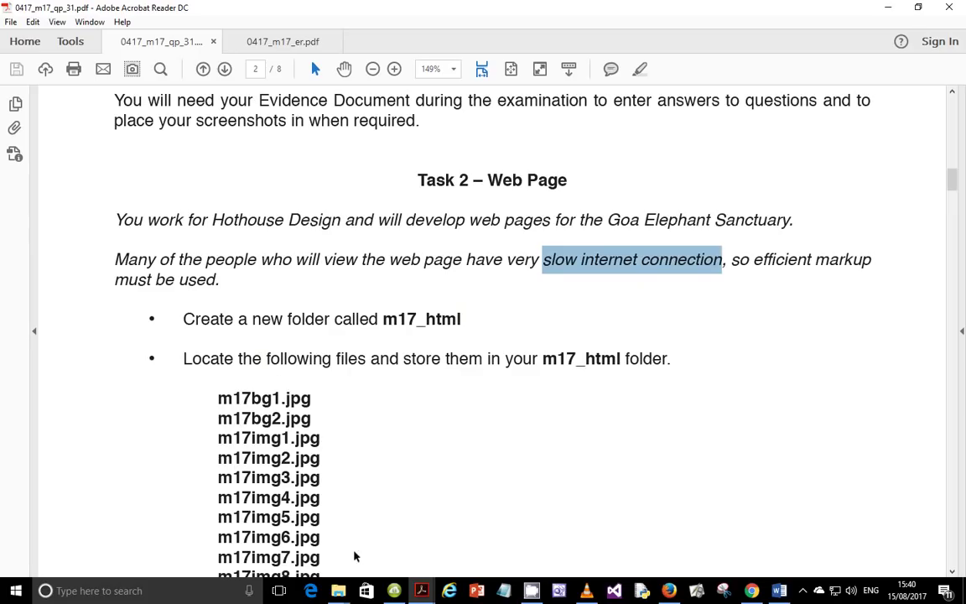
Step: Create a new folder named m17_html inside the Sfiles folder
mouse_move(338, 590)
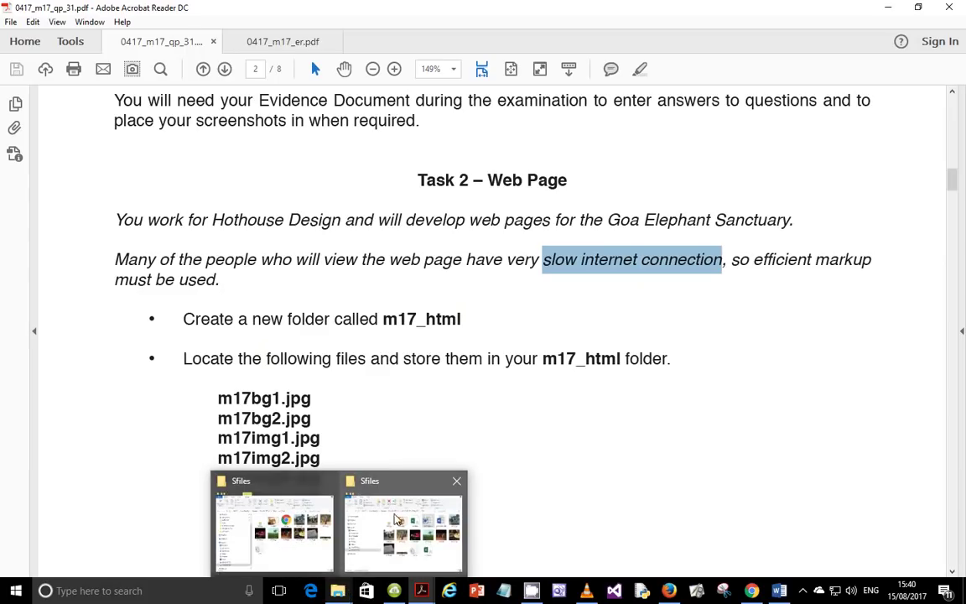
left_click(395, 516)
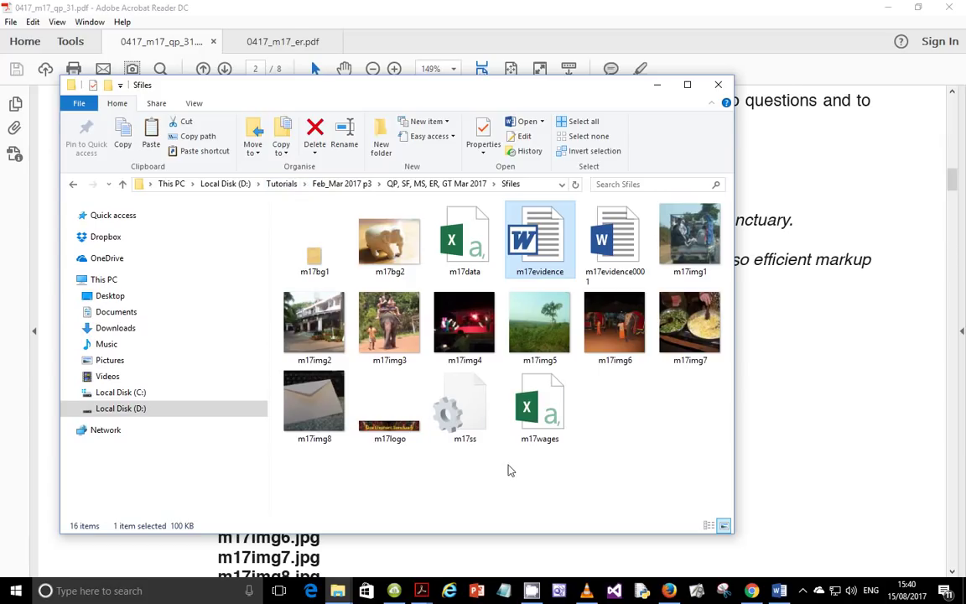
right_click(628, 411)
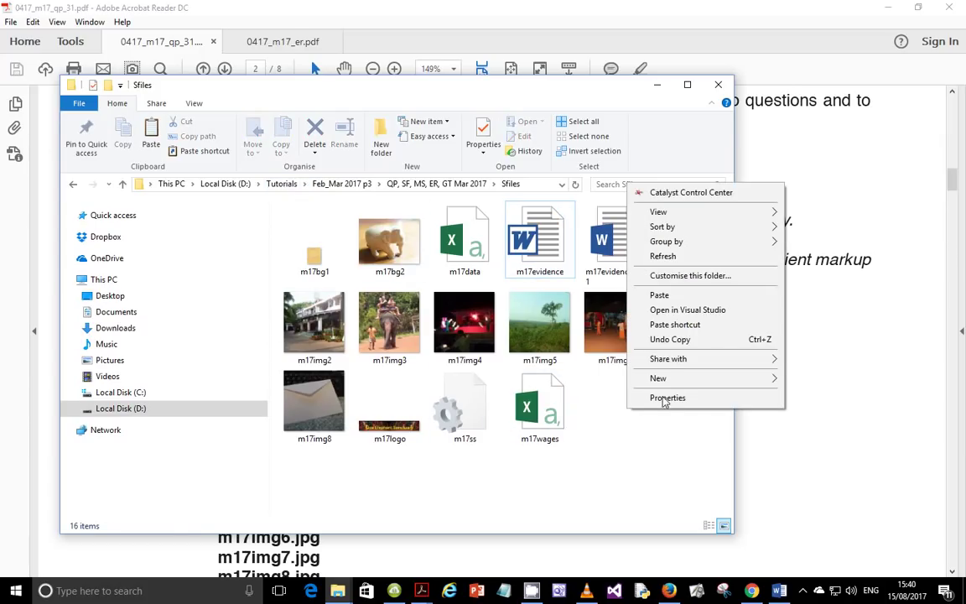
mouse_move(671, 379)
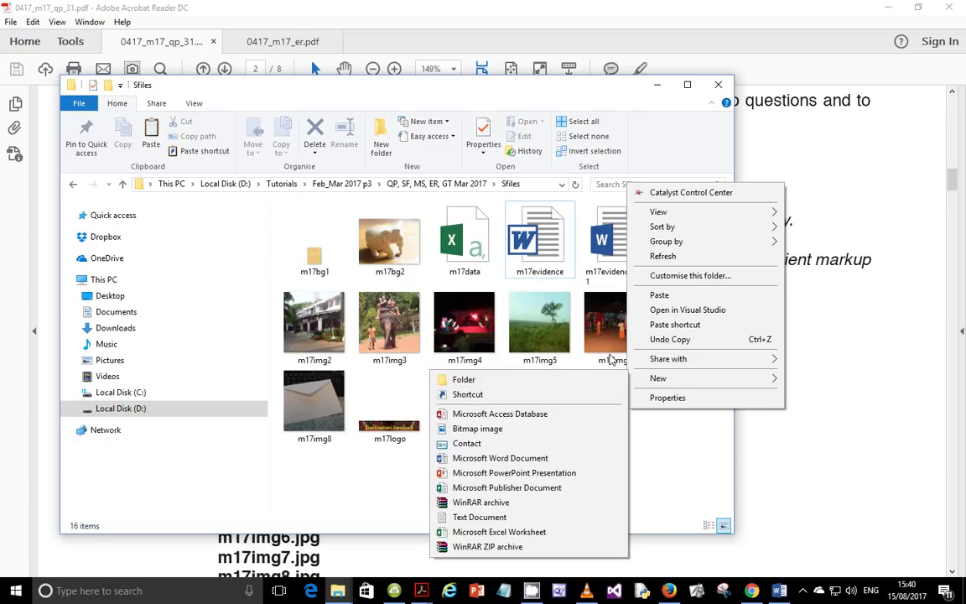
left_click(493, 375)
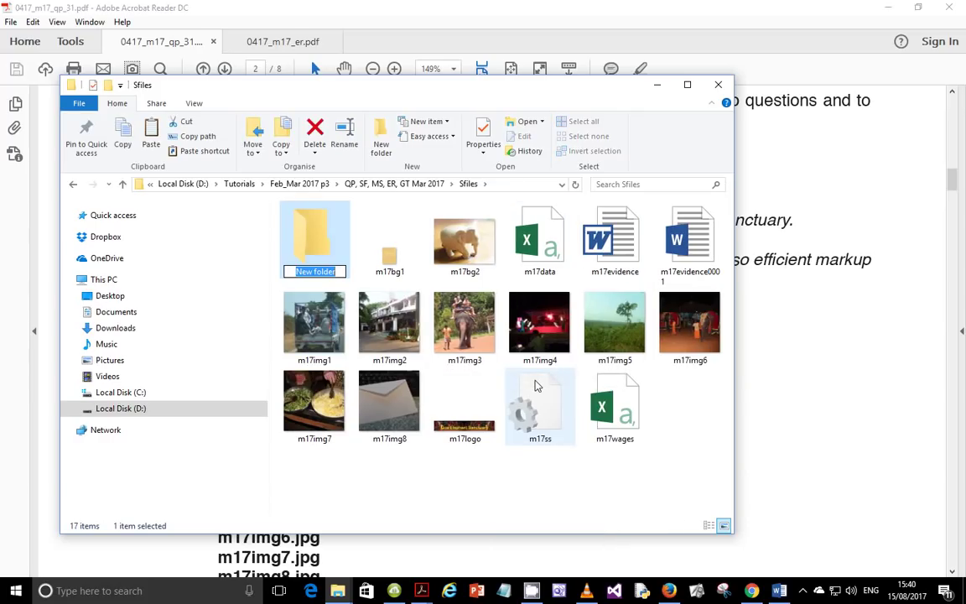
type("m17")
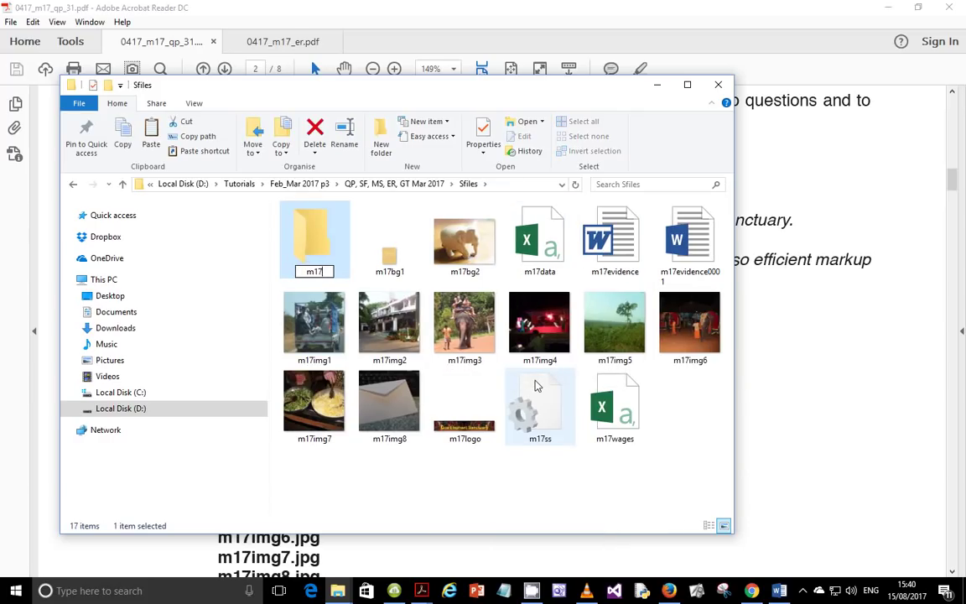
type("_html")
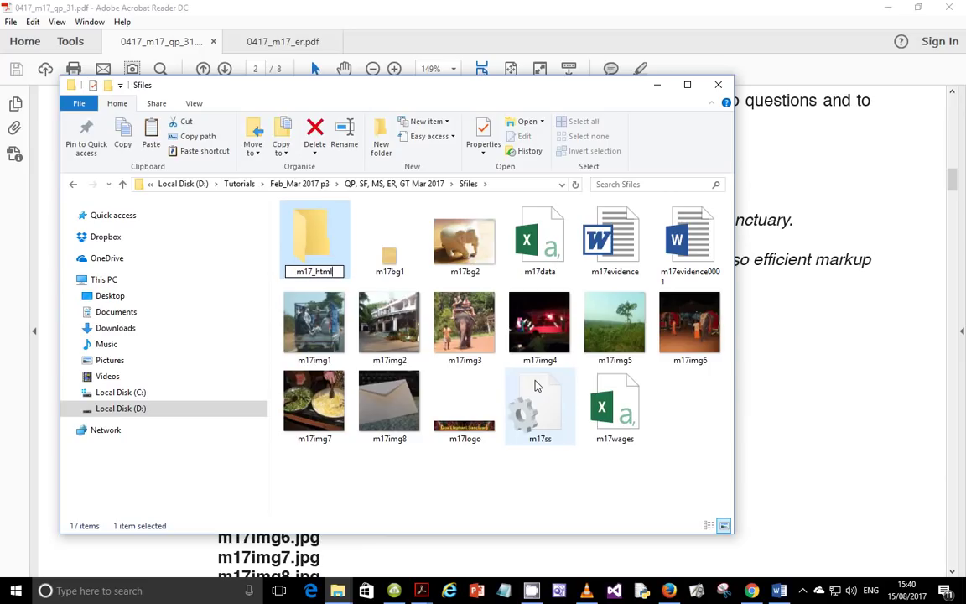
key("Return")
left_click(524, 551)
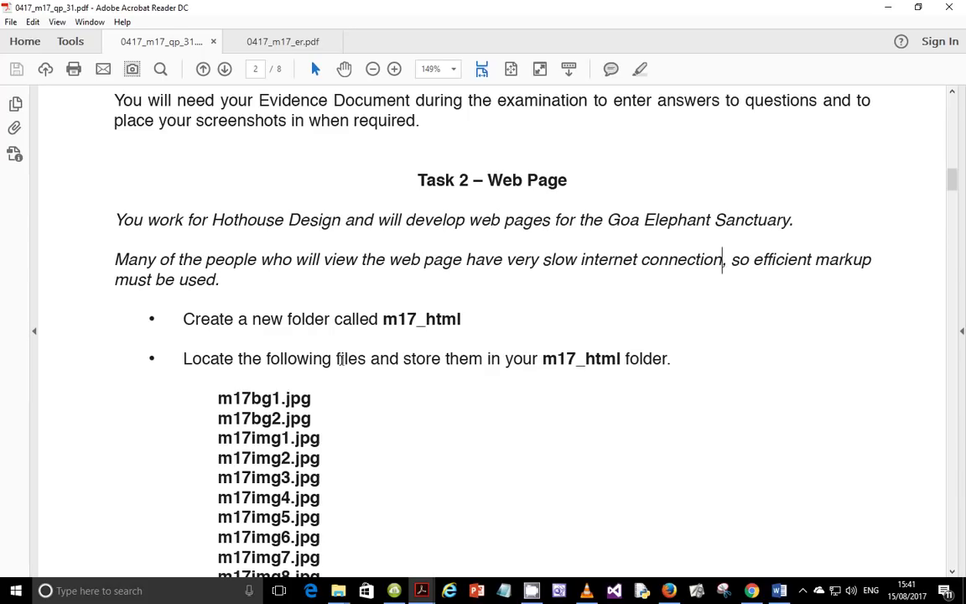
Step: Scroll the Task 2 file list down to m17ss.css, then return to the Sfiles window
scroll(381, 386, "down", 2)
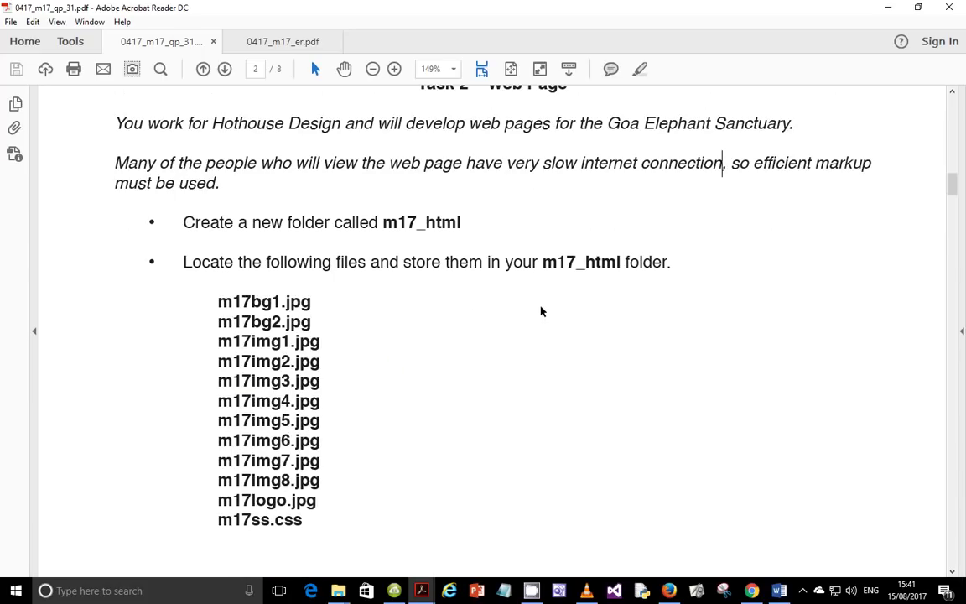
scroll(362, 340, "down", 1)
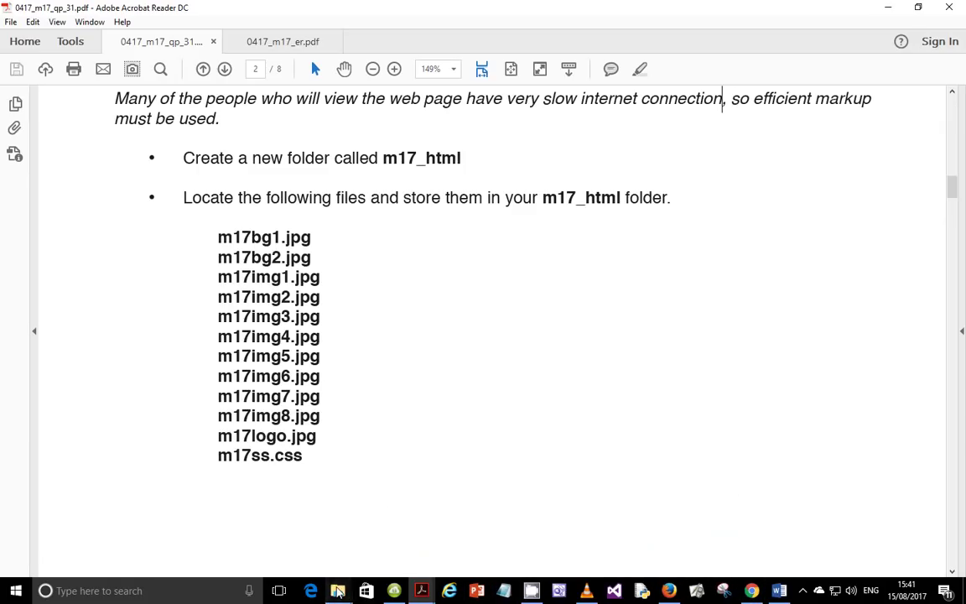
mouse_move(338, 588)
left_click(365, 474)
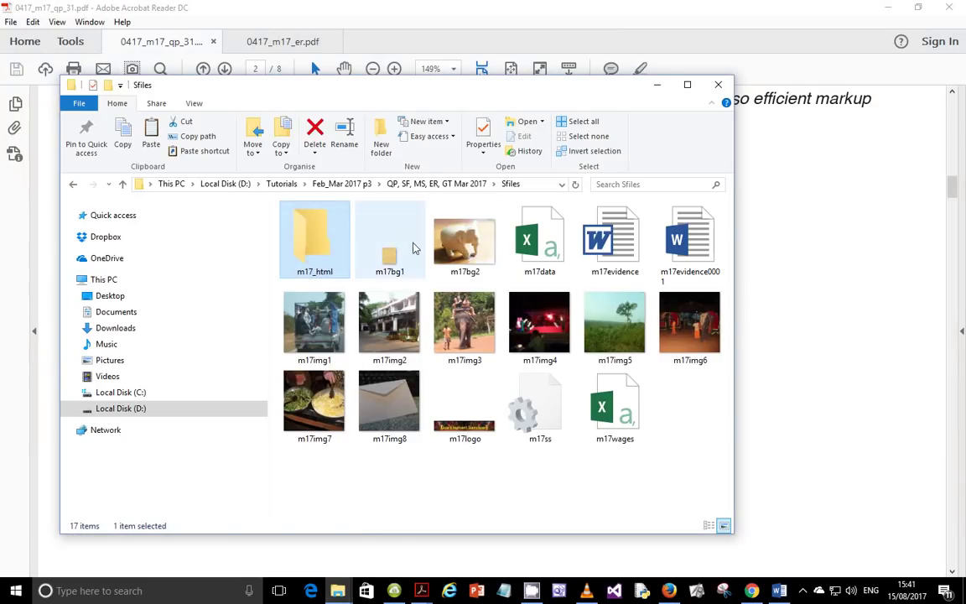
Step: Select m17bg1 through m17ss, excluding m17evidence, m17evidence0001 and m17wages
left_click(374, 220)
left_click(479, 263, "ctrl")
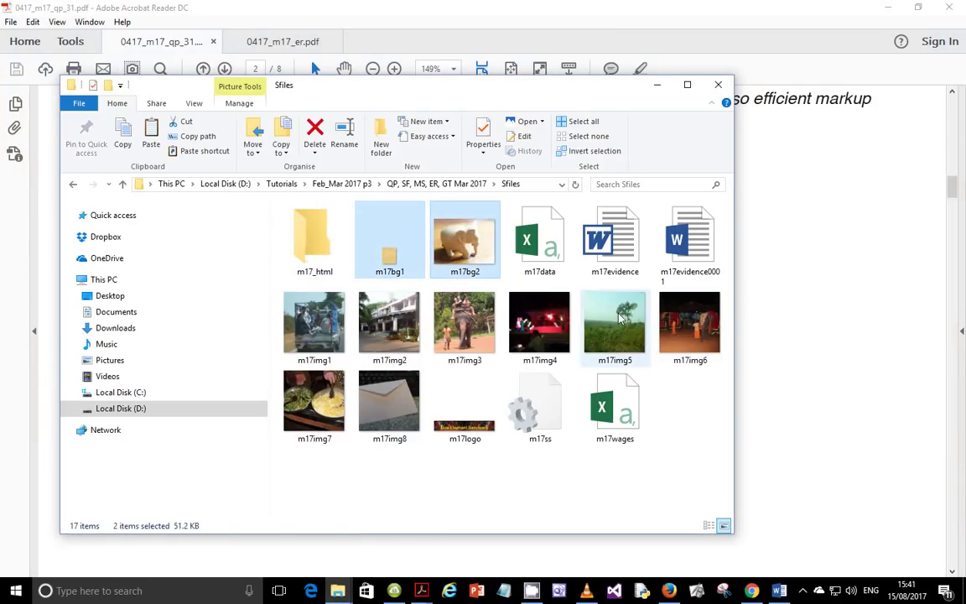
left_click(327, 337, "ctrl")
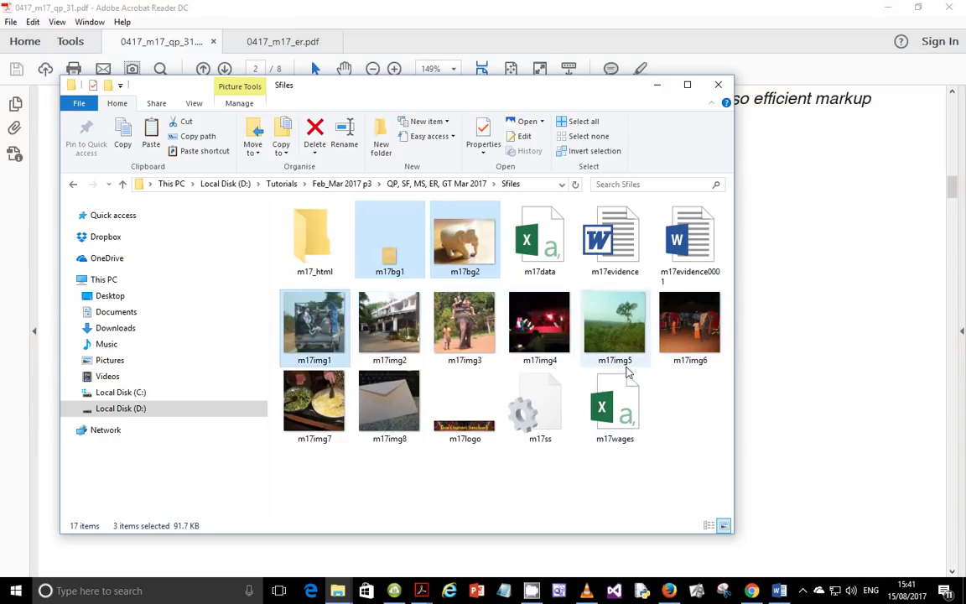
left_click(621, 427, "shift")
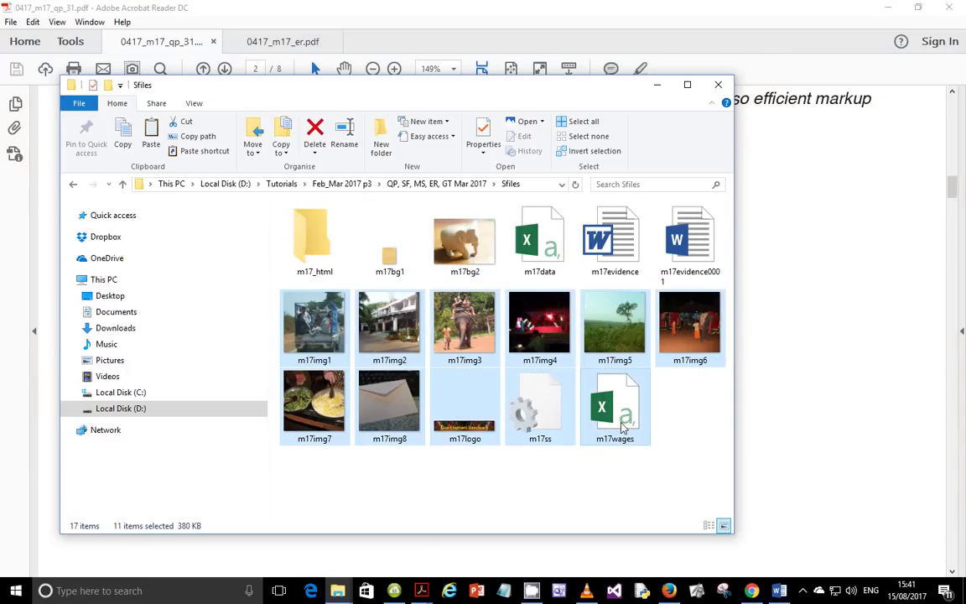
left_click(396, 248)
left_click(625, 424, "shift")
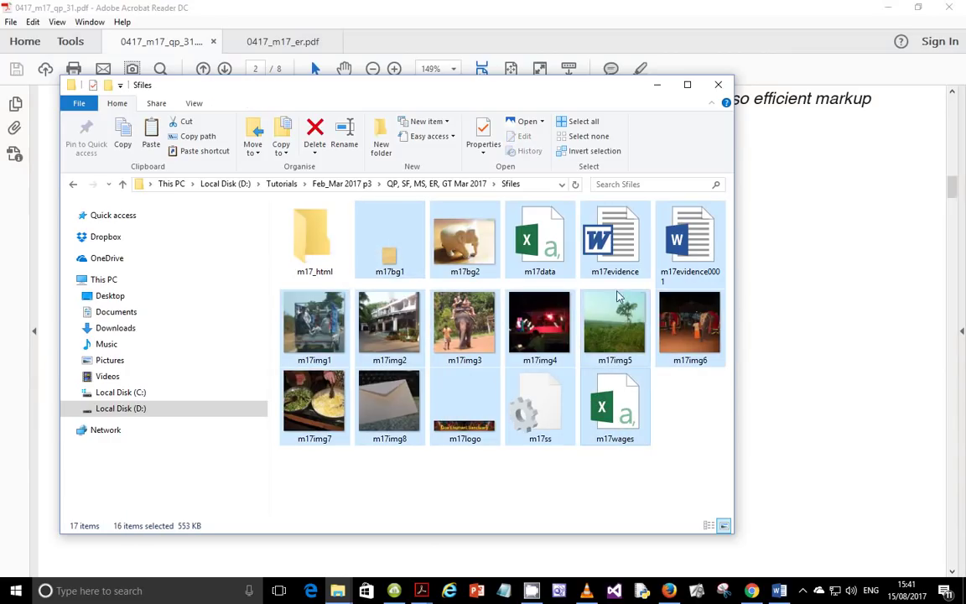
left_click(622, 255, "ctrl")
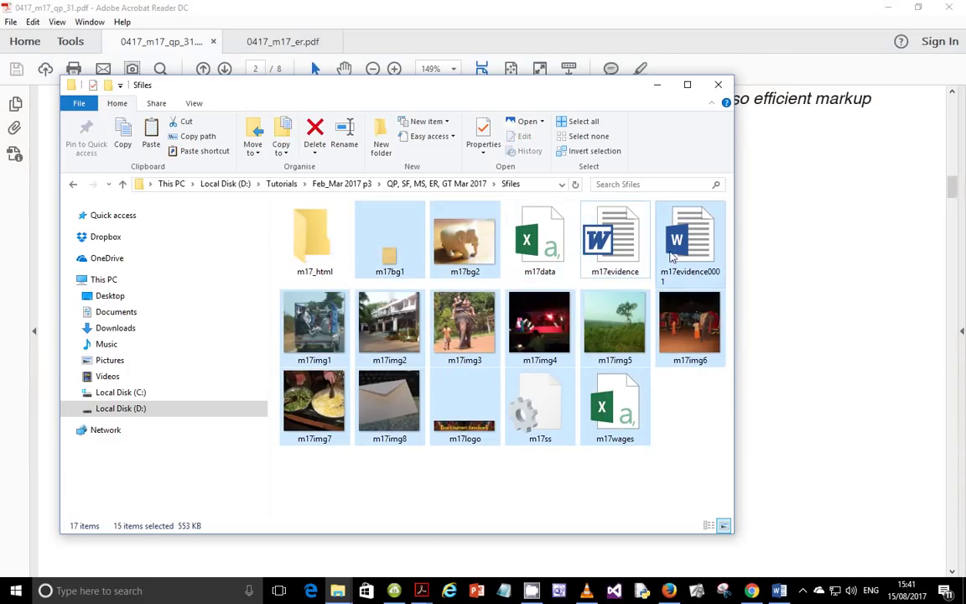
left_click(691, 243, "ctrl")
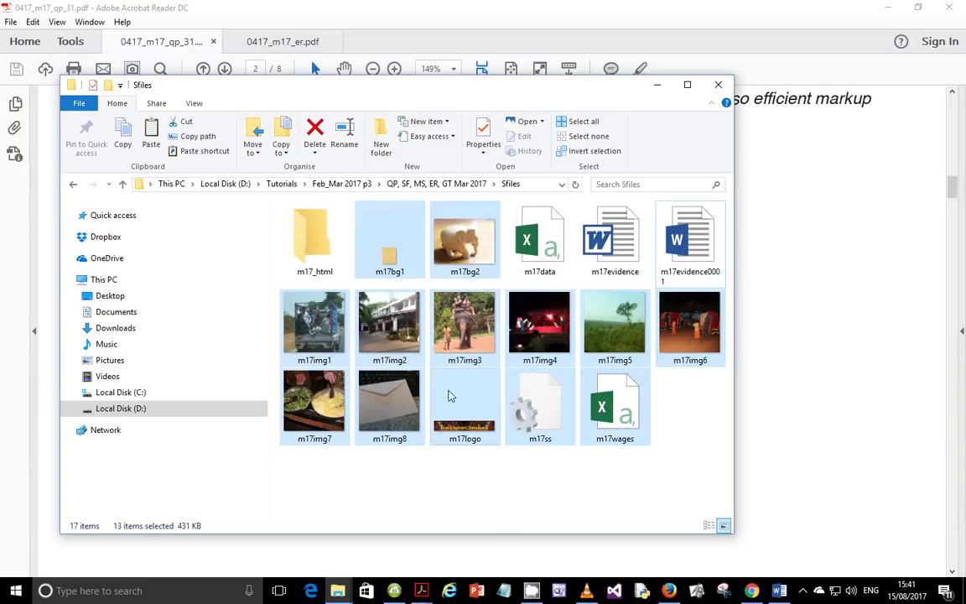
left_click(585, 436, "ctrl")
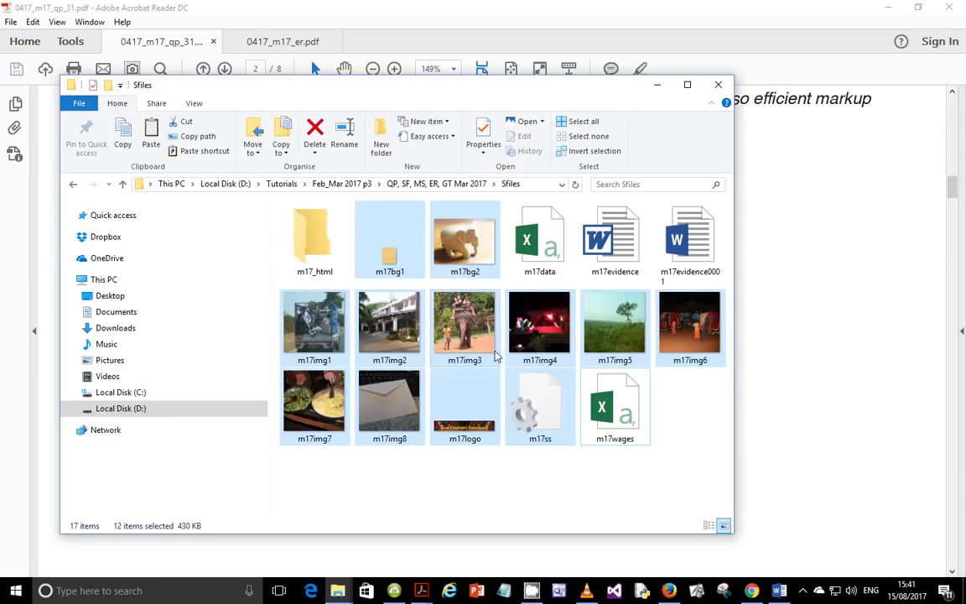
Step: Move the twelve selected files into m17_html and confirm they arrived
left_click_drag(410, 260, 319, 249)
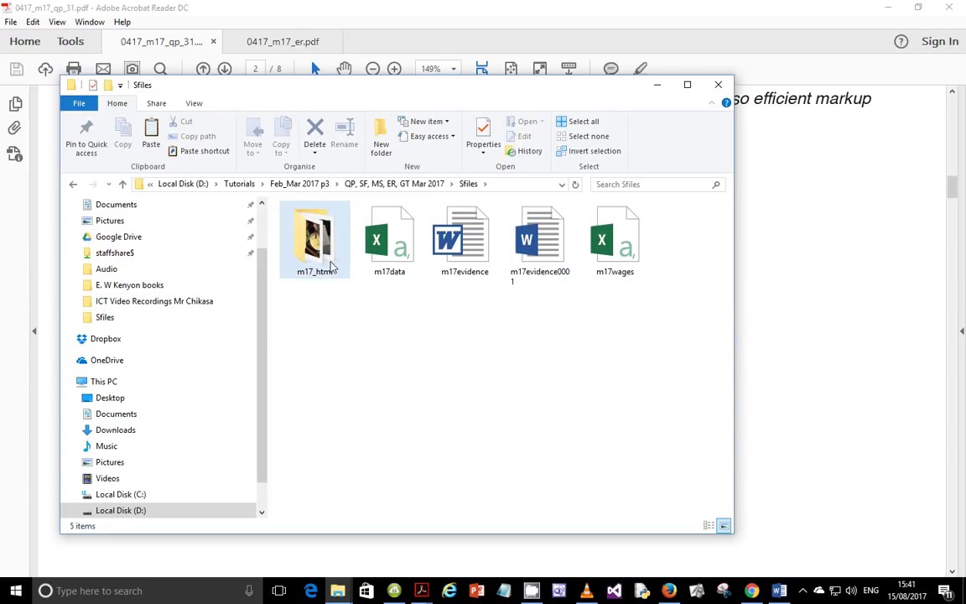
left_click(318, 244)
double_click(318, 244)
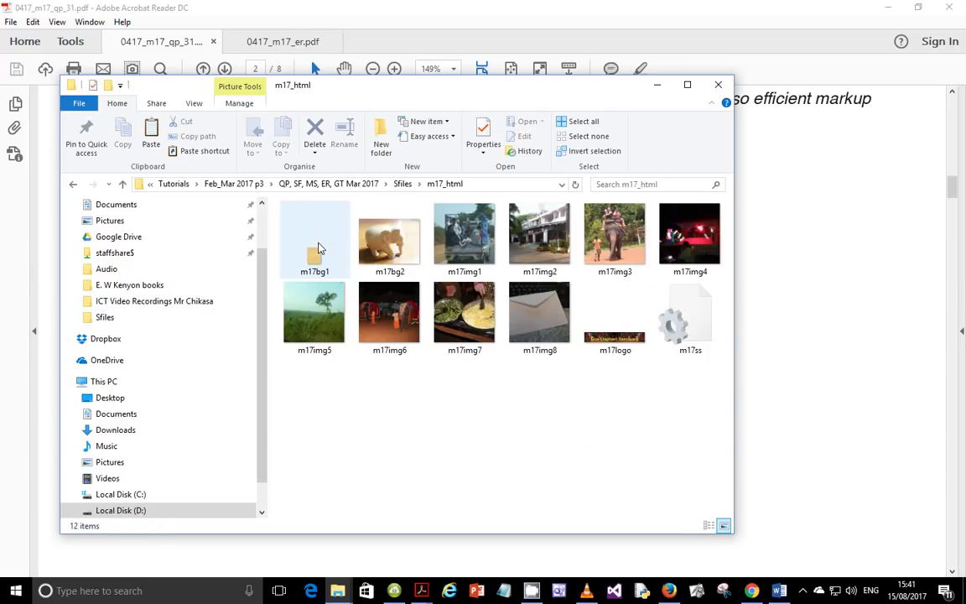
left_click(402, 183)
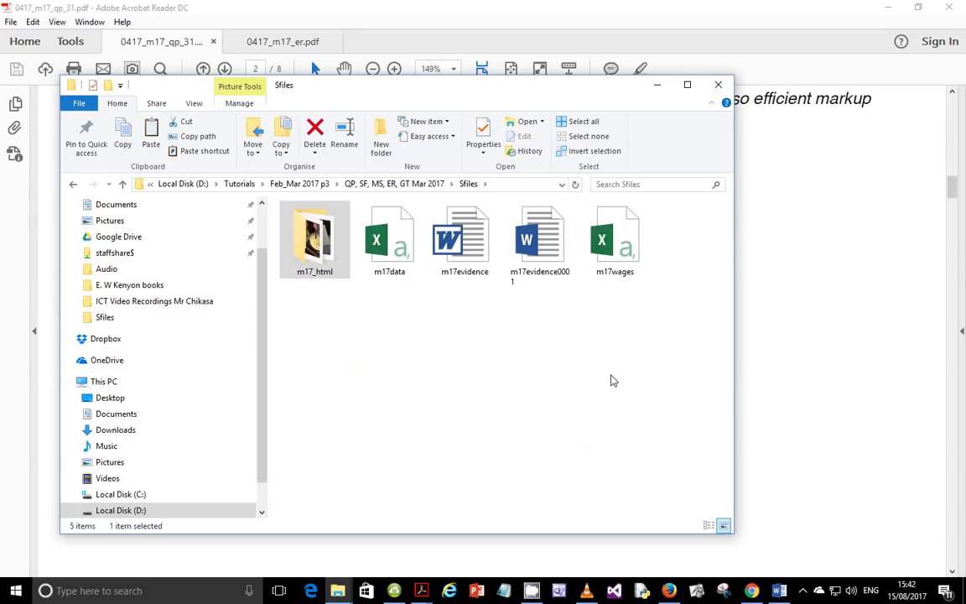
Step: Scroll the exam paper to page 3's m17ges.htm table layout with pixel sizes
left_click(847, 325)
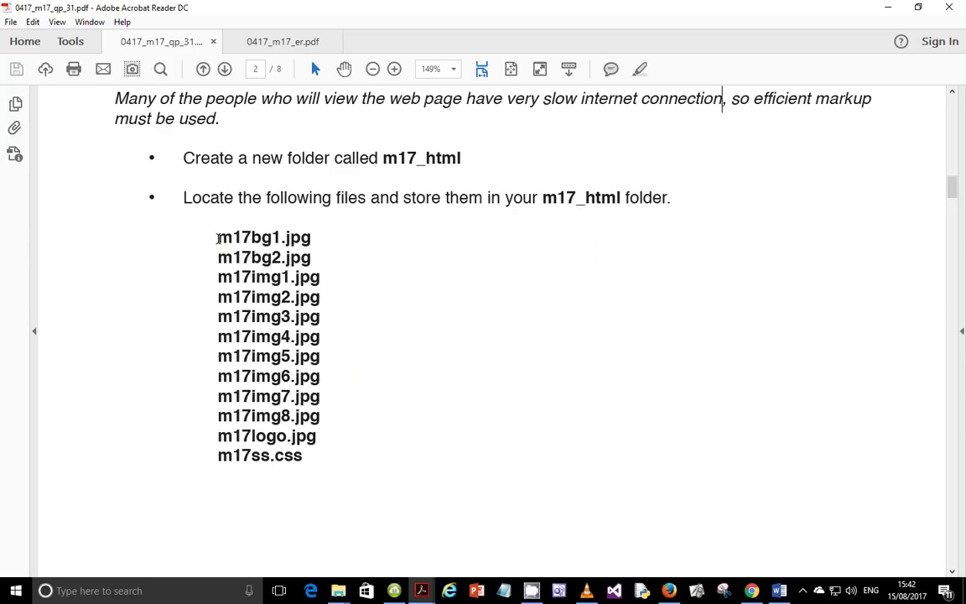
left_click_drag(217, 239, 256, 266)
left_click(256, 267)
scroll(514, 328, "down", 10)
scroll(515, 328, "down", 5)
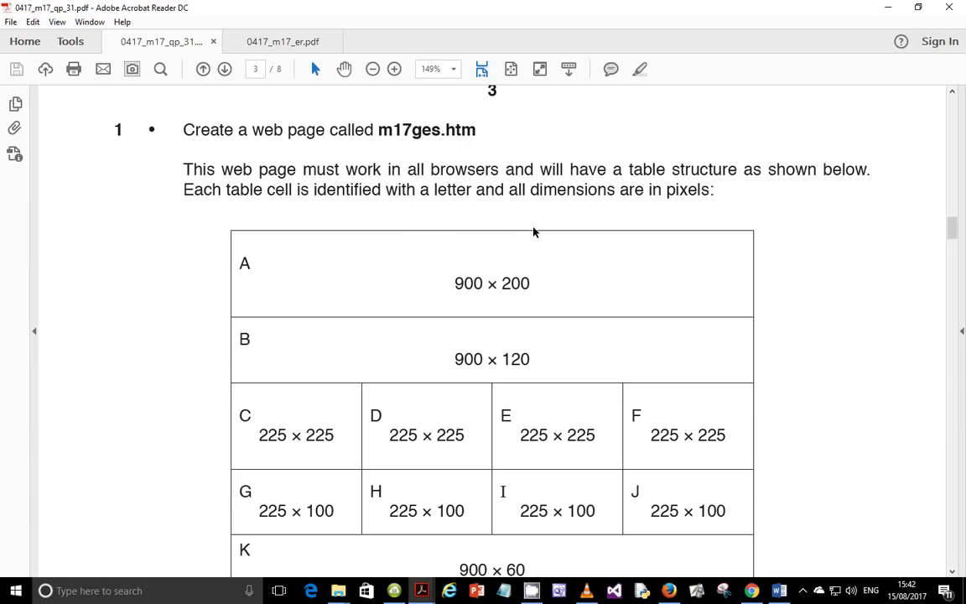
scroll(534, 232, "down", 1)
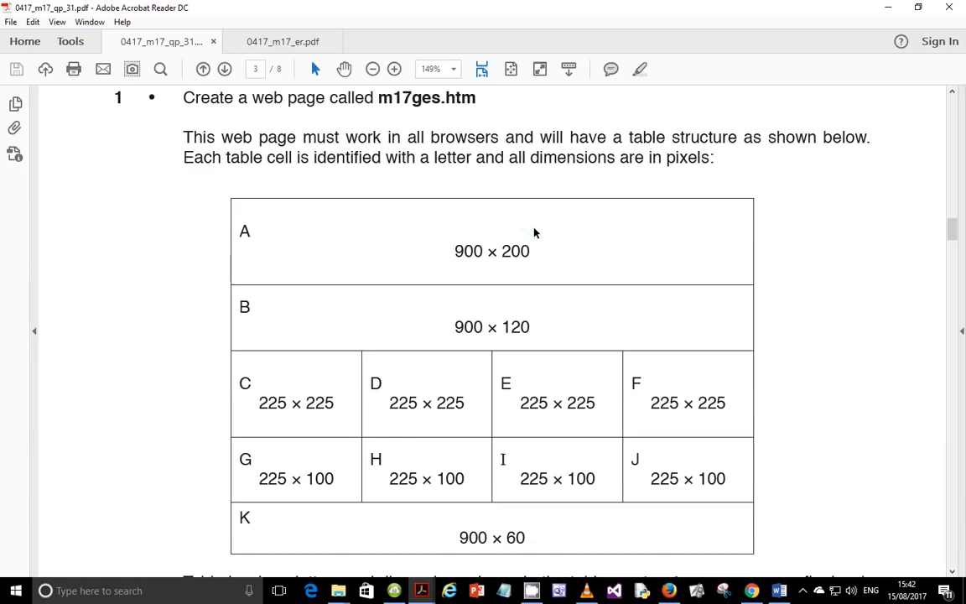
scroll(534, 232, "down", 1)
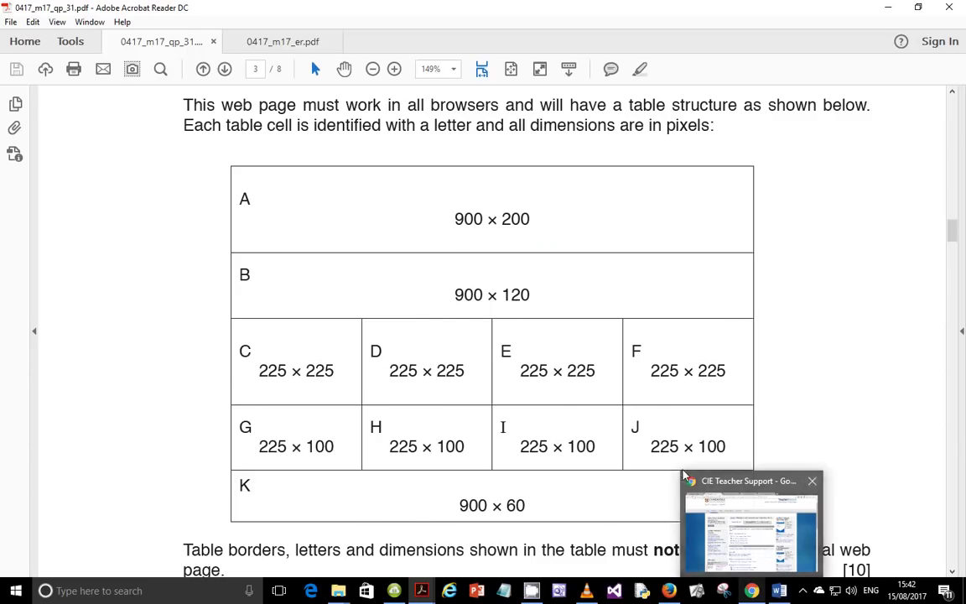
scroll(604, 377, "up", 1)
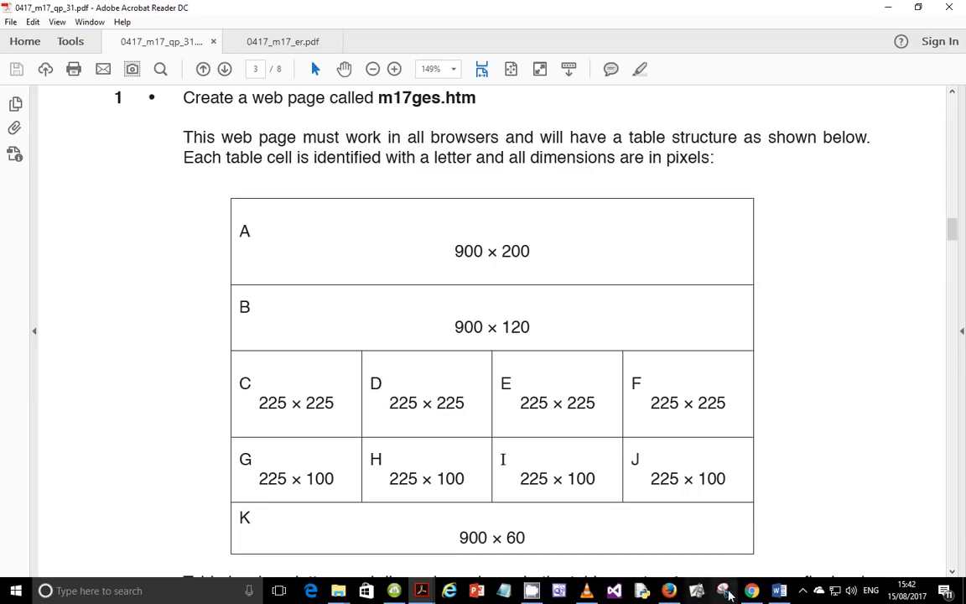
Step: Save the new page, browsing to D:\Tutorials\Feb_Mar 2017 p3\Sfiles
left_click(561, 592)
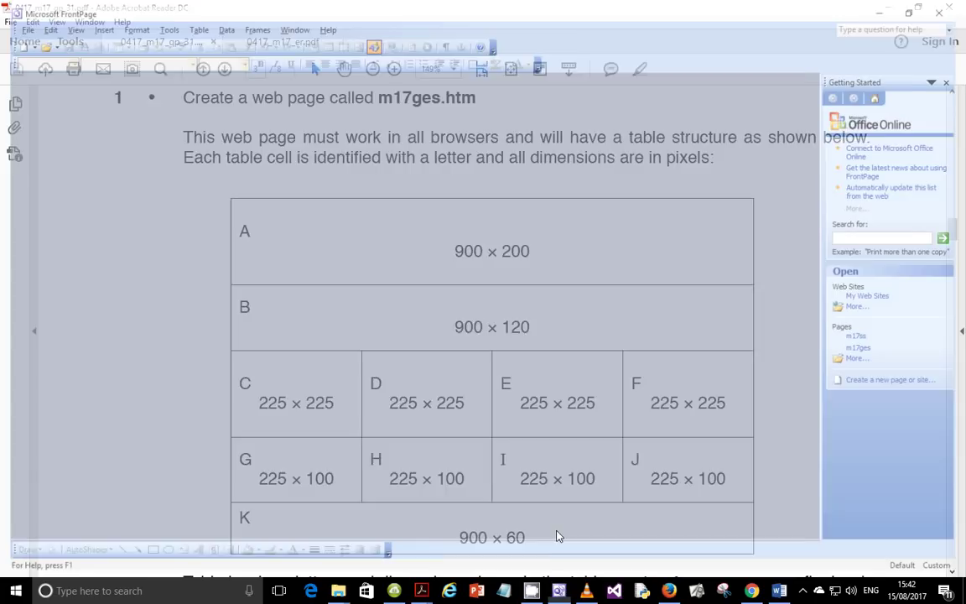
right_click(46, 81)
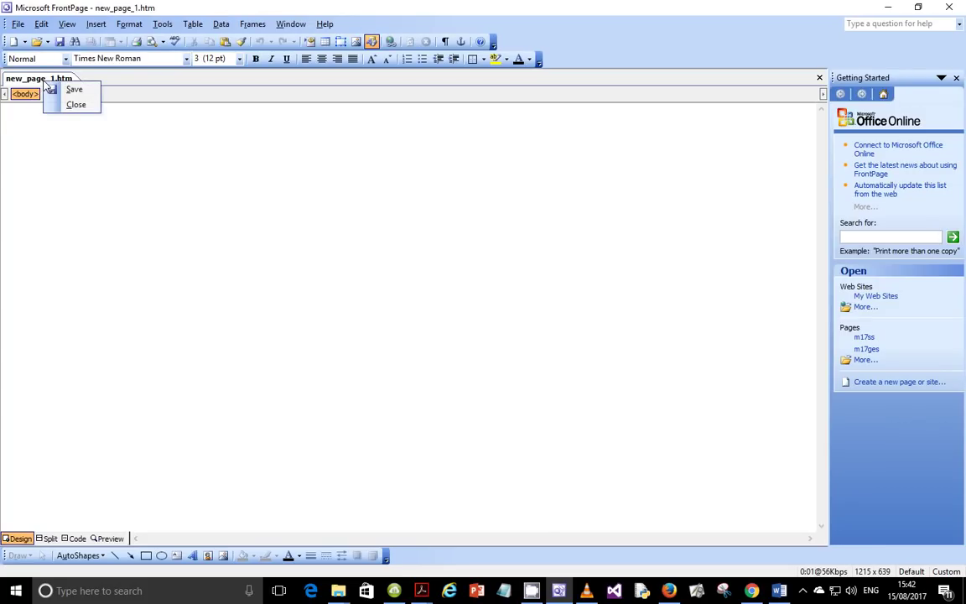
left_click(73, 89)
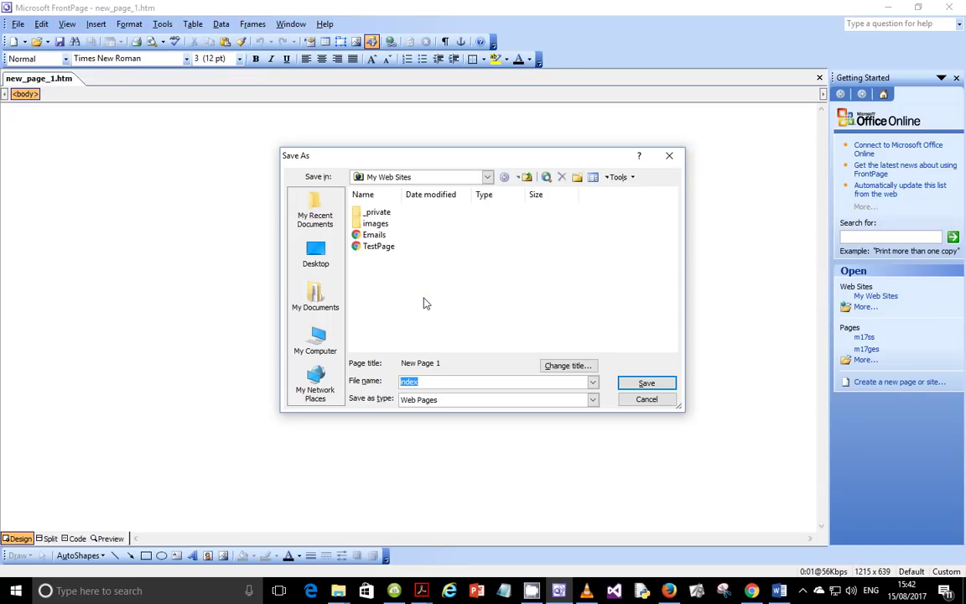
type("m17ges.htm")
left_click(339, 334)
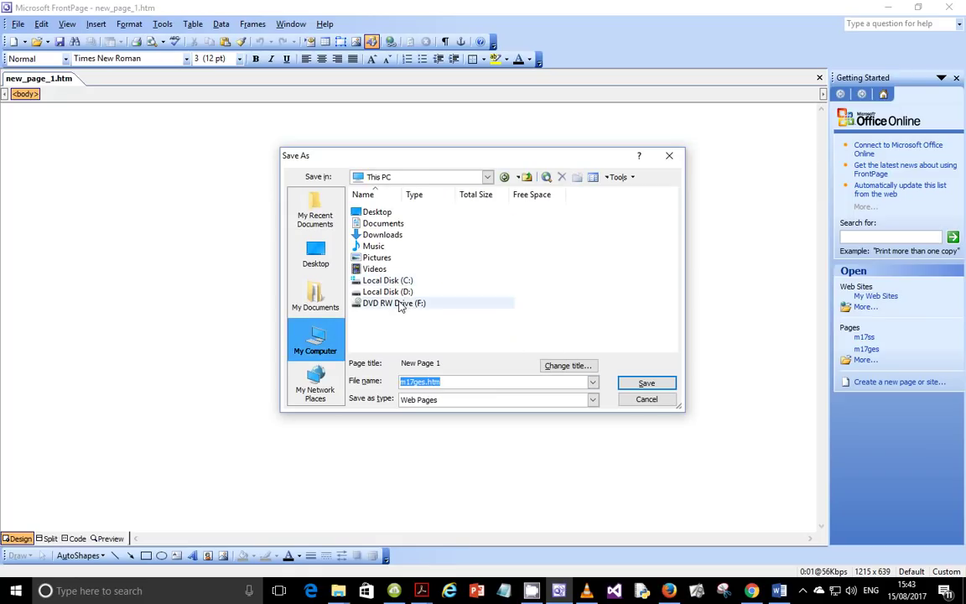
double_click(403, 293)
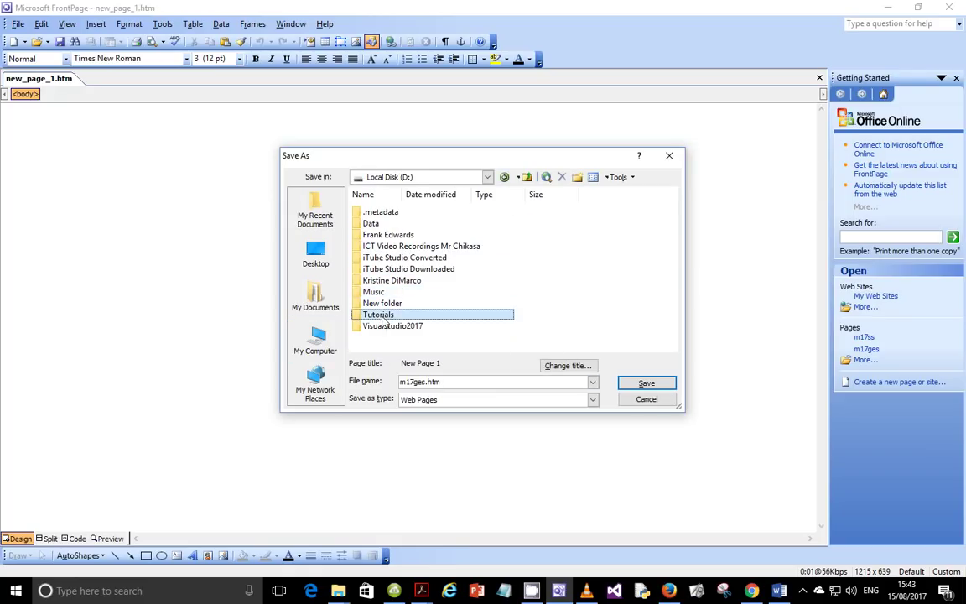
double_click(379, 315)
double_click(392, 212)
double_click(401, 214)
double_click(390, 223)
Step: Name the page m17ges.htm and save it in Sfiles
left_click(382, 214)
left_click(396, 267)
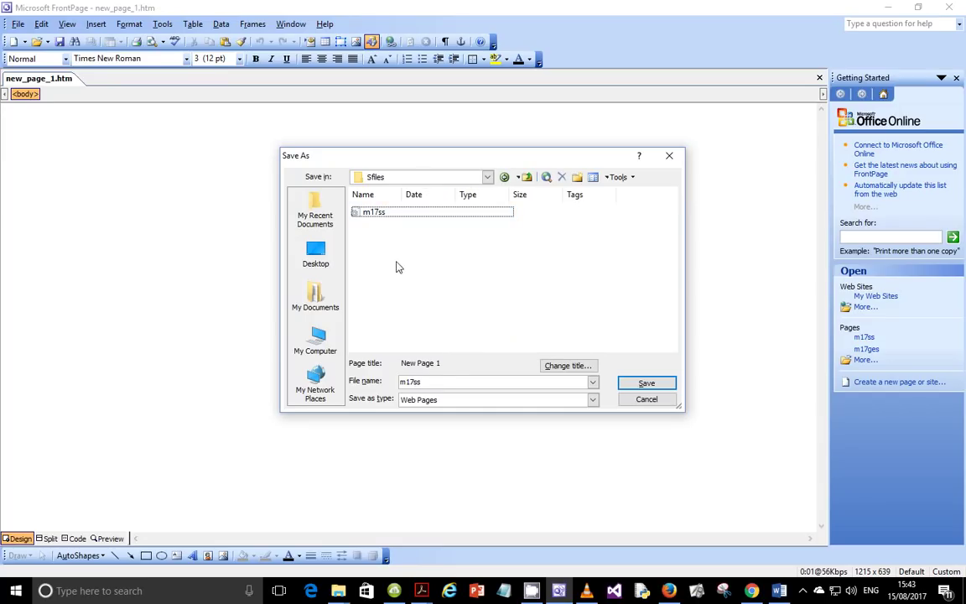
left_click_drag(442, 382, 377, 383)
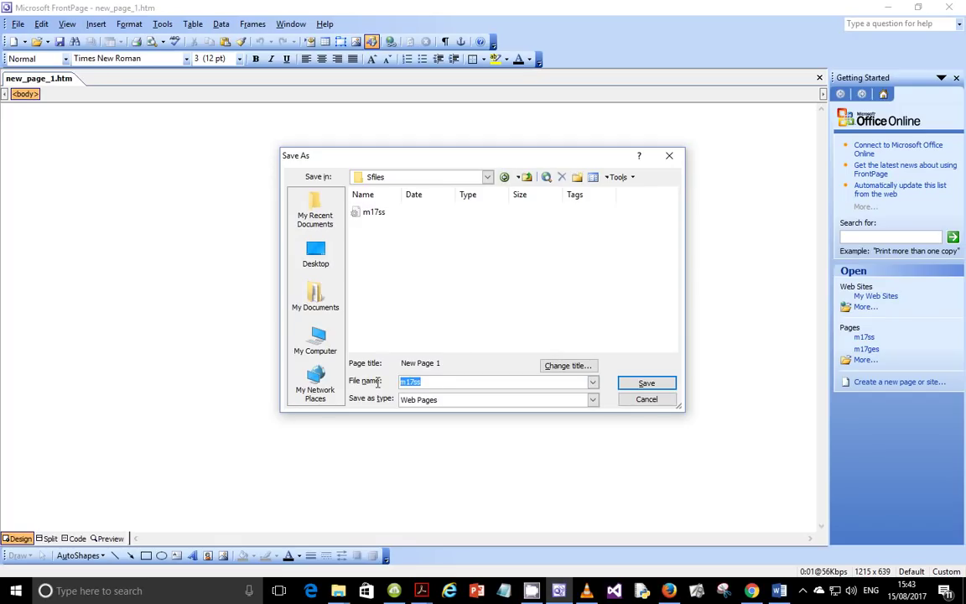
type("m")
left_click(646, 383)
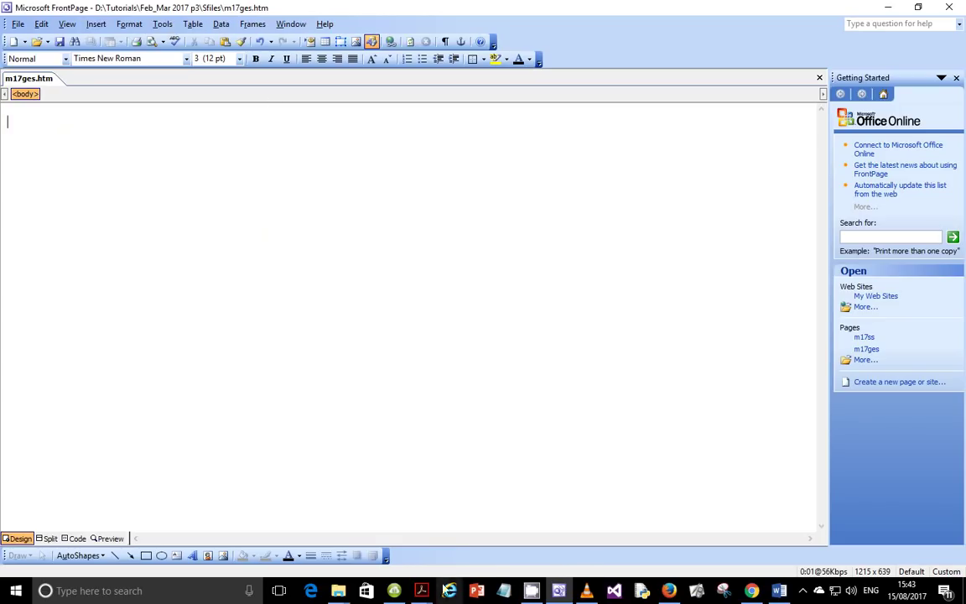
Step: Check the exam layout, then insert a 5-row by 4-column table into m17ges.htm
mouse_move(421, 591)
left_click(365, 539)
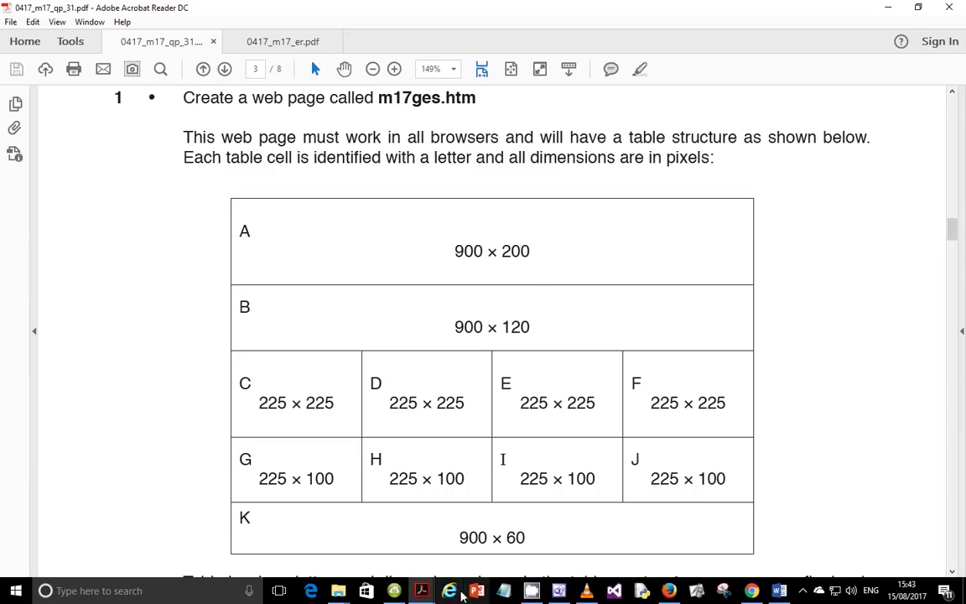
left_click(559, 591)
left_click(192, 24)
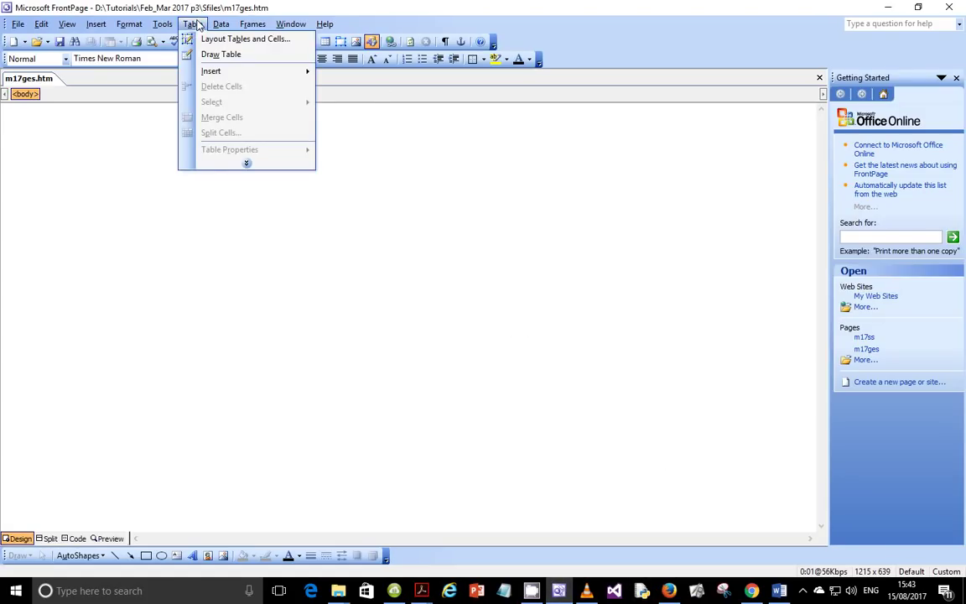
mouse_move(249, 74)
left_click(337, 73)
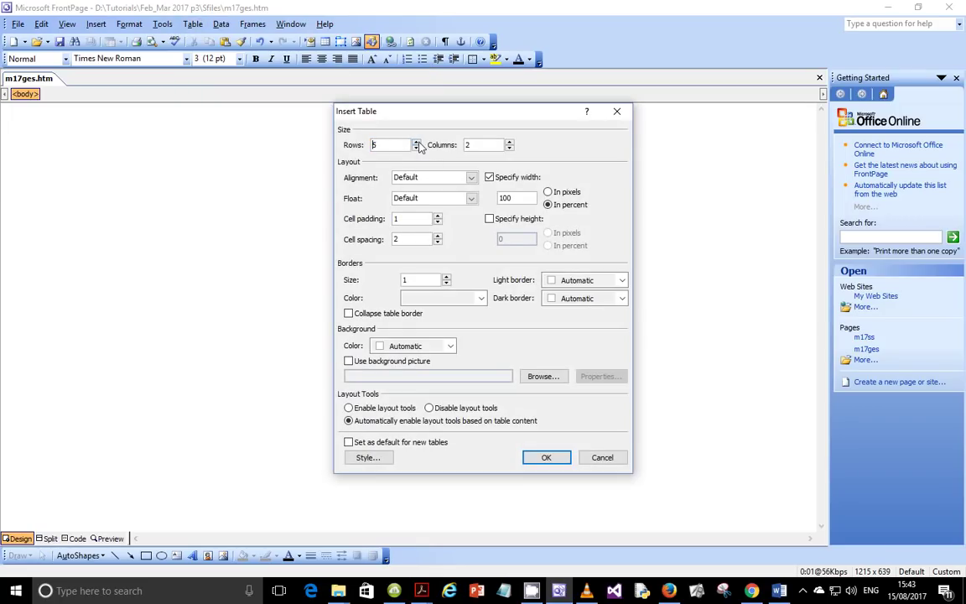
left_click(509, 144)
left_click(509, 143)
left_click(543, 460)
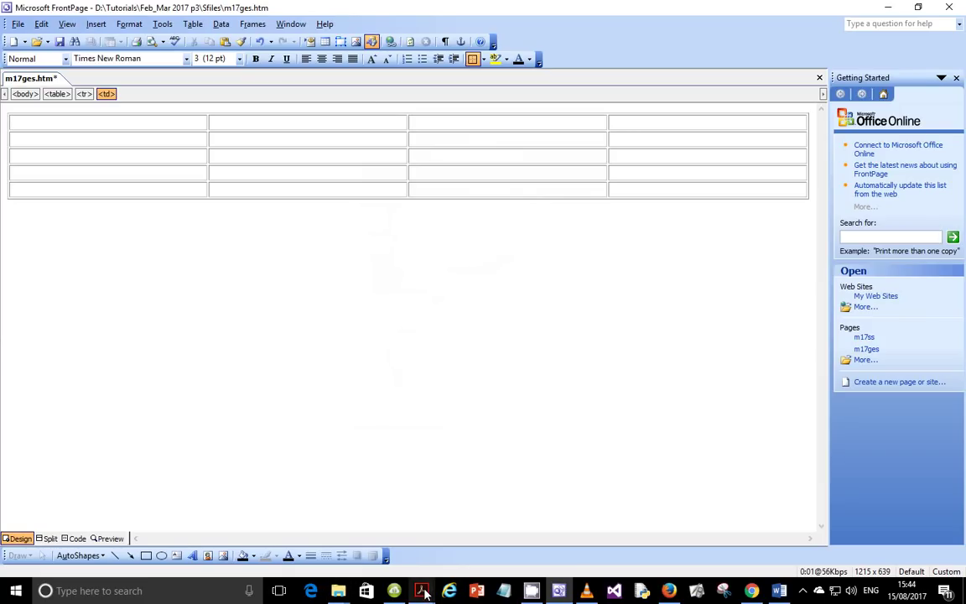
mouse_move(424, 593)
left_click(360, 528)
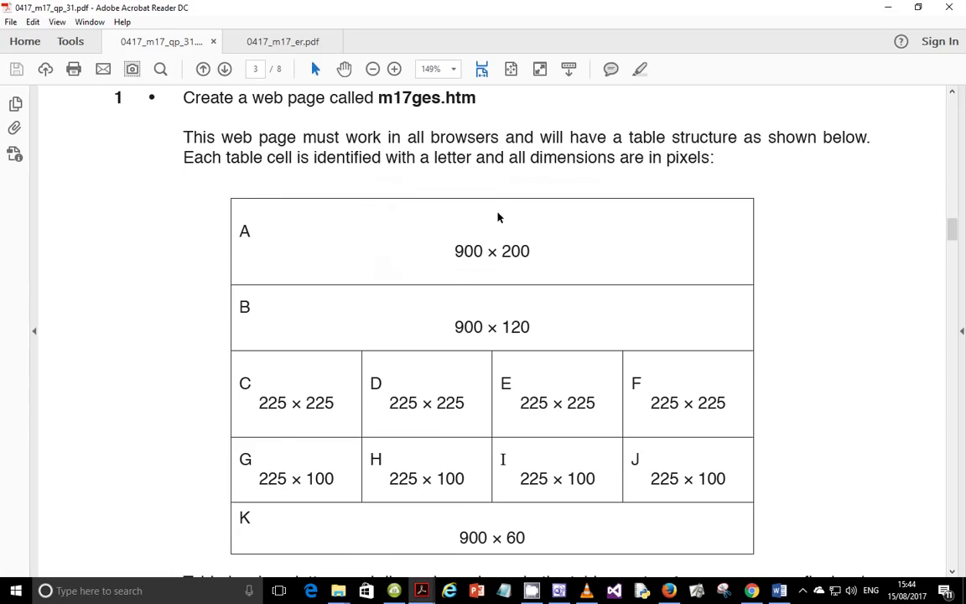
scroll(479, 233, "down", 1)
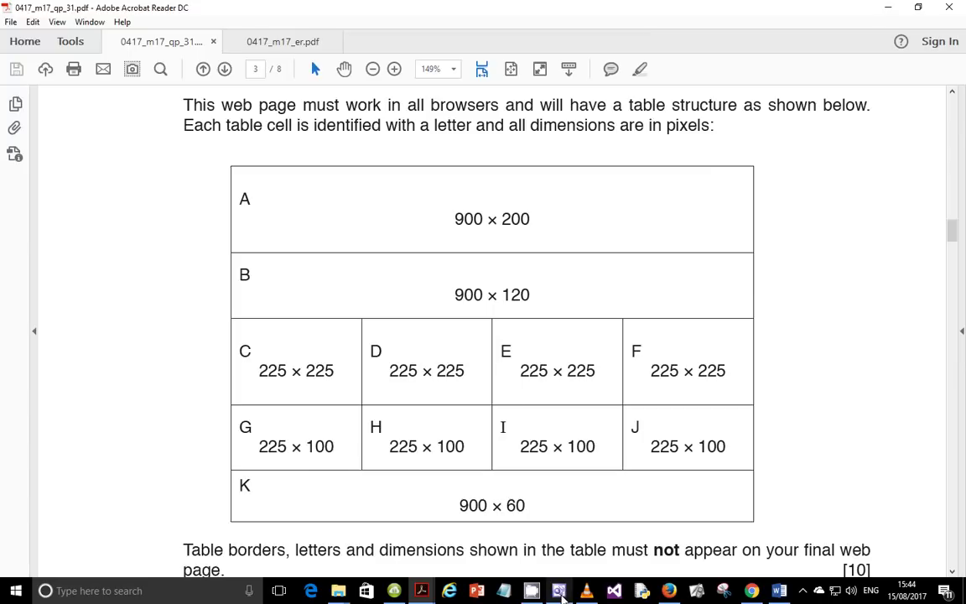
key("alt+Tab")
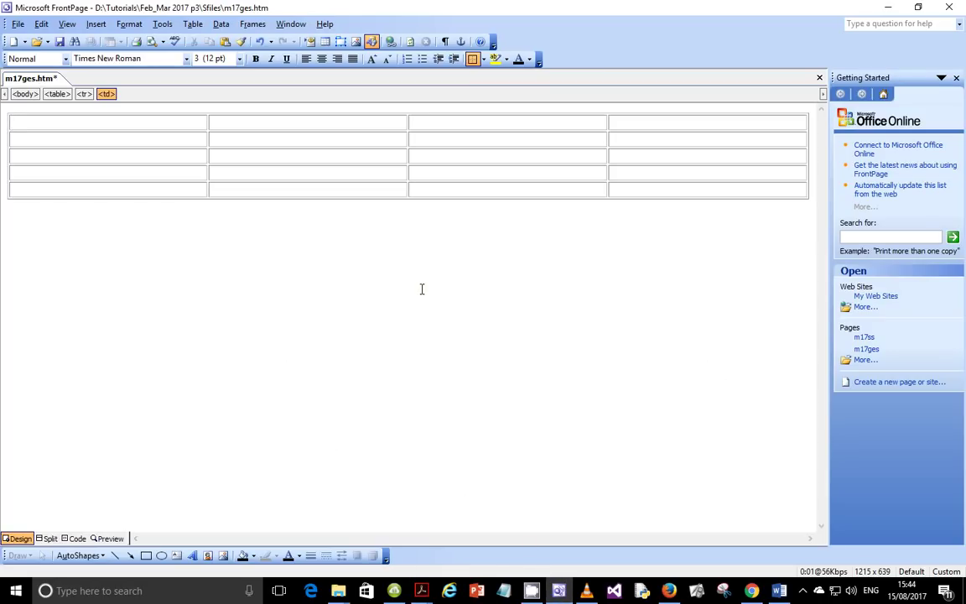
Step: Open Table Properties with the 100% width value selected, then recheck the exam PDF
right_click(452, 168)
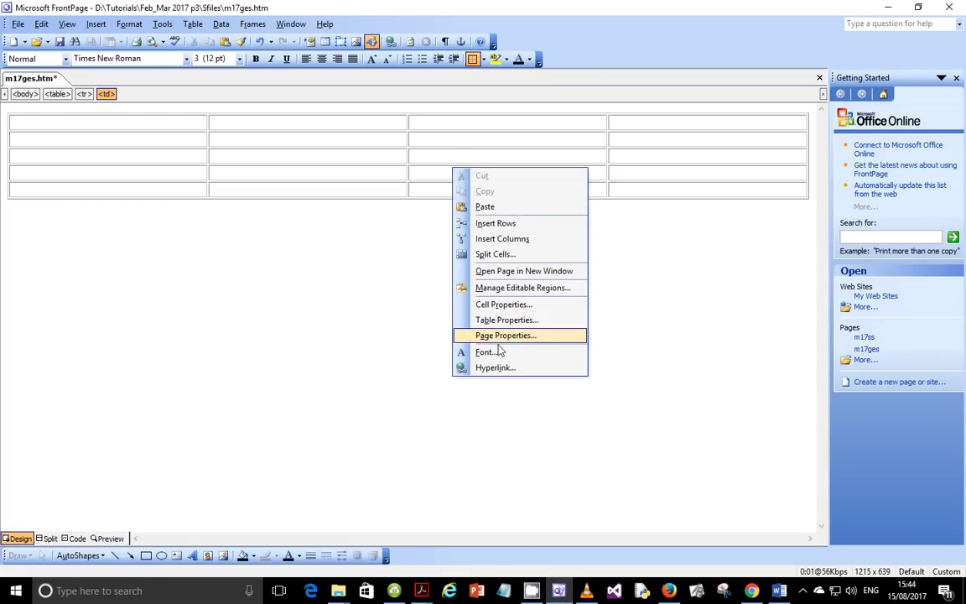
left_click(503, 319)
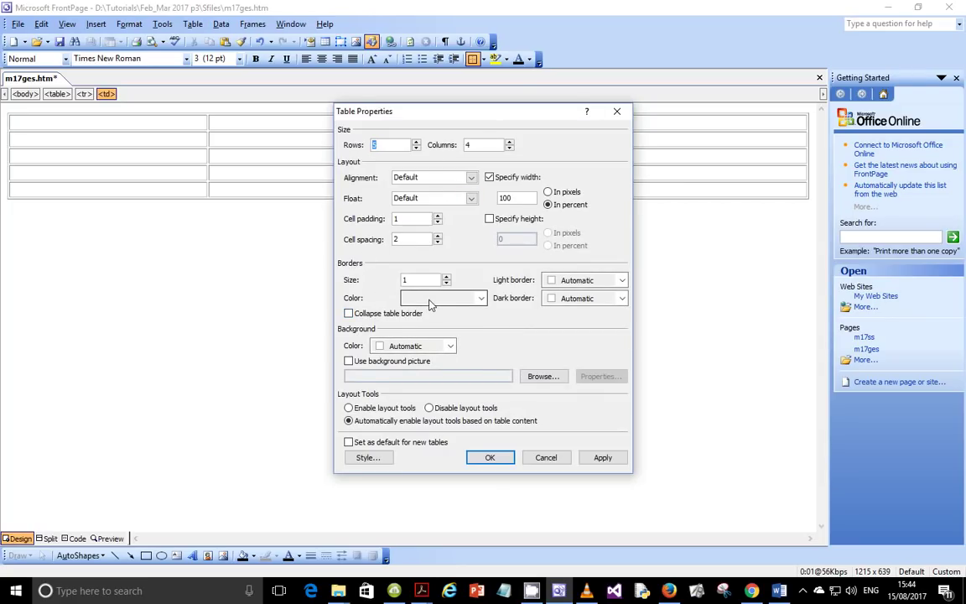
double_click(507, 198)
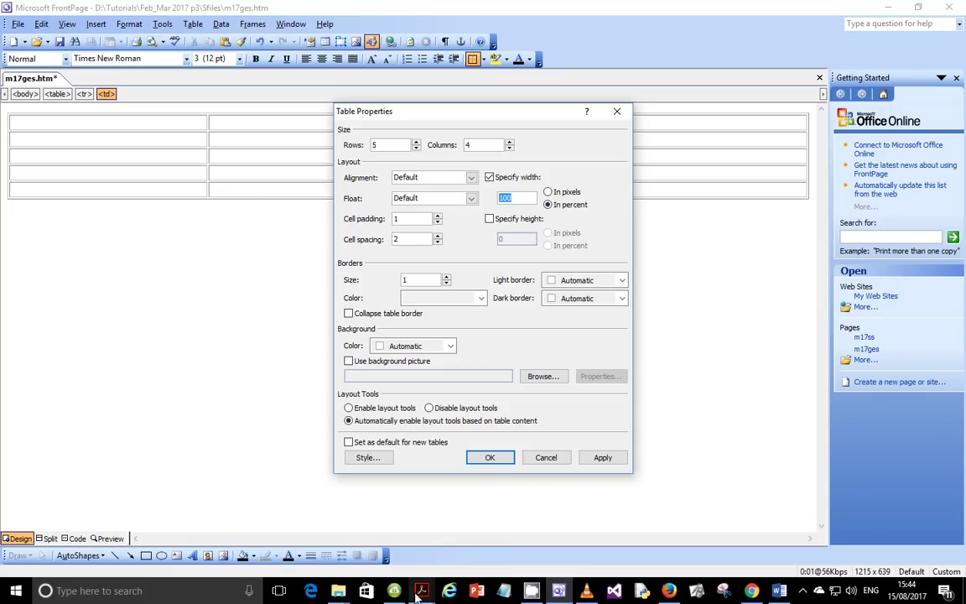
mouse_move(418, 592)
left_click(342, 504)
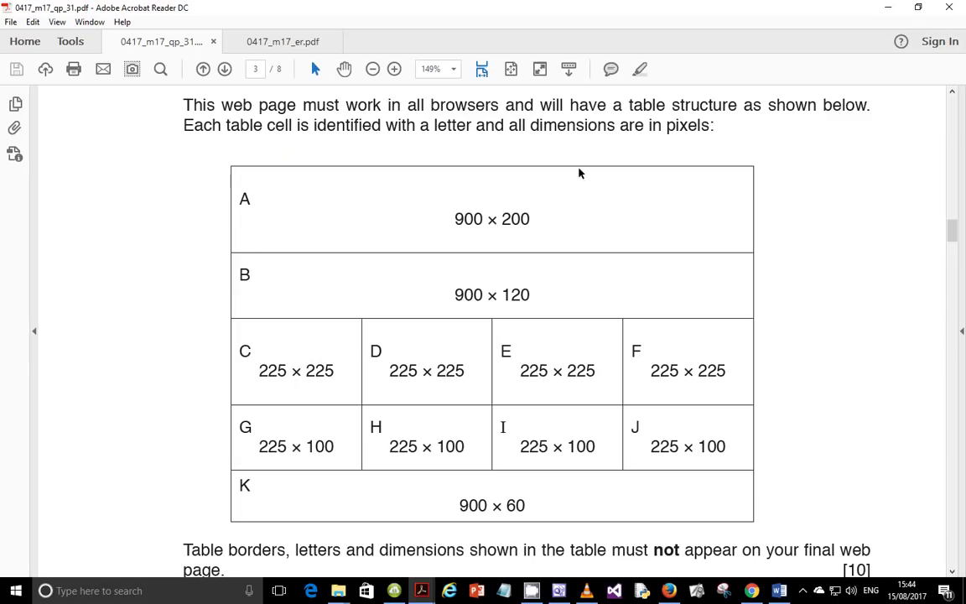
Step: Confirm in the exam brief that cell A, and so the table, is 900 pixels wide
left_click_drag(677, 128, 701, 128)
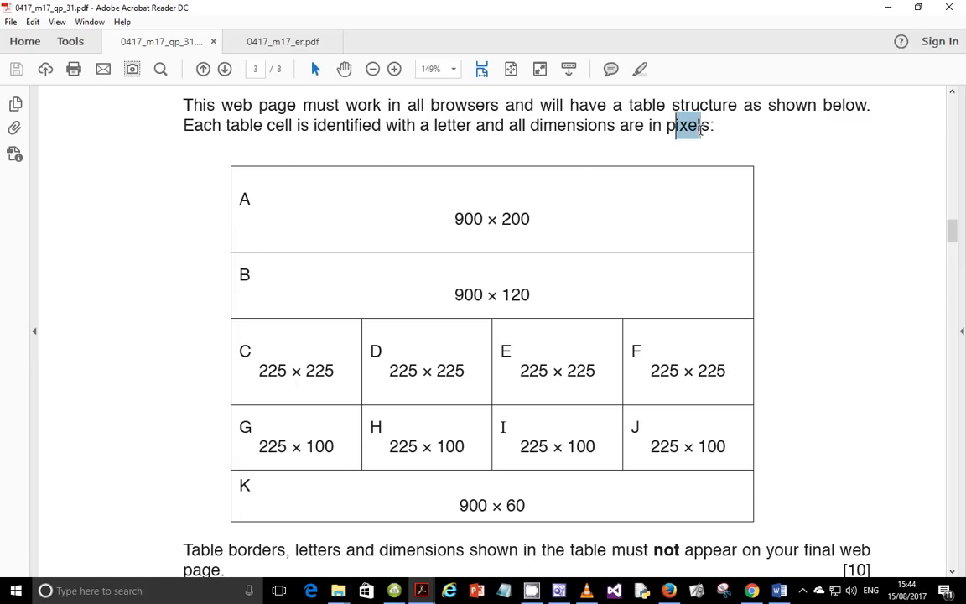
left_click_drag(453, 219, 479, 219)
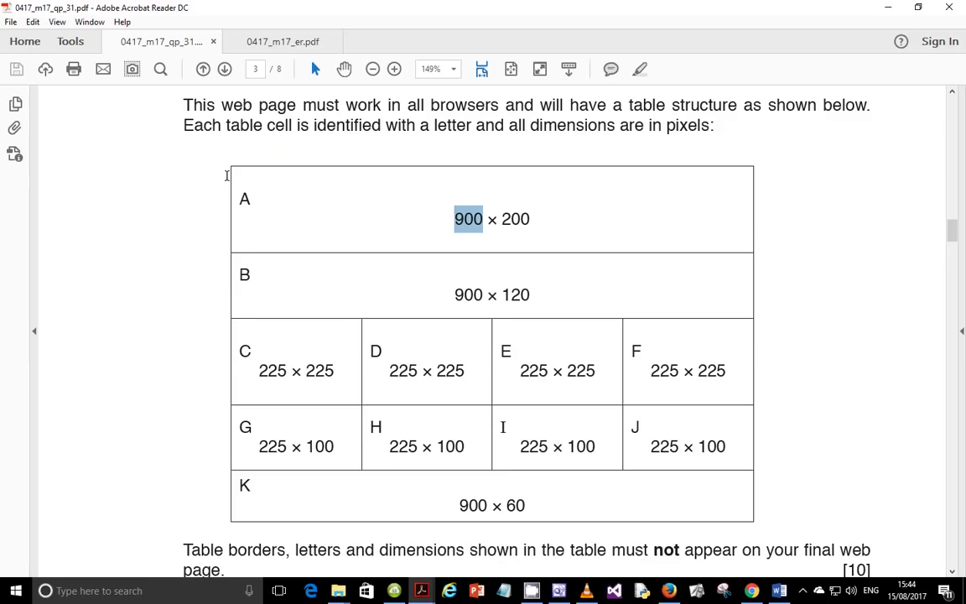
left_click_drag(227, 174, 615, 205)
left_click(614, 207)
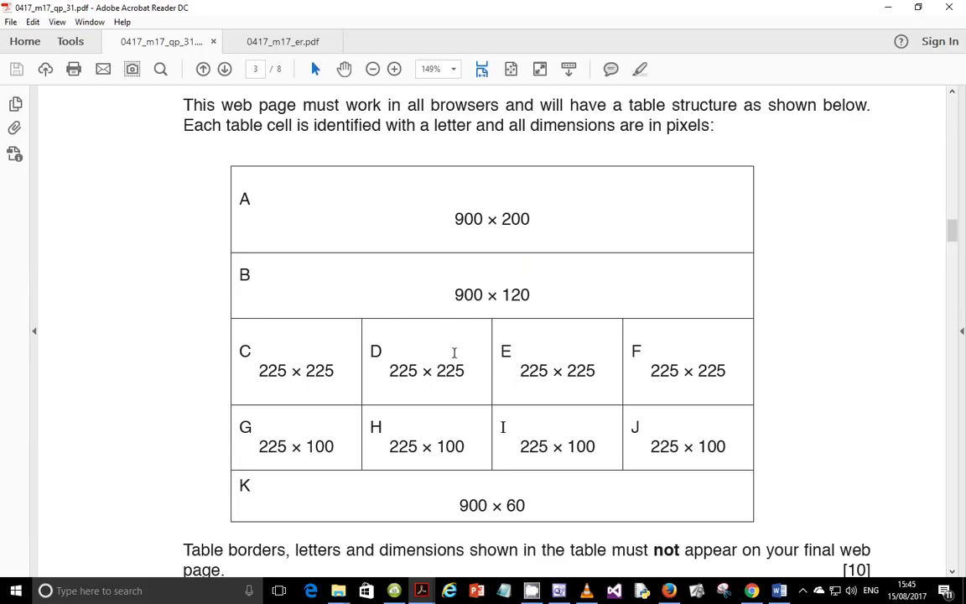
mouse_move(560, 597)
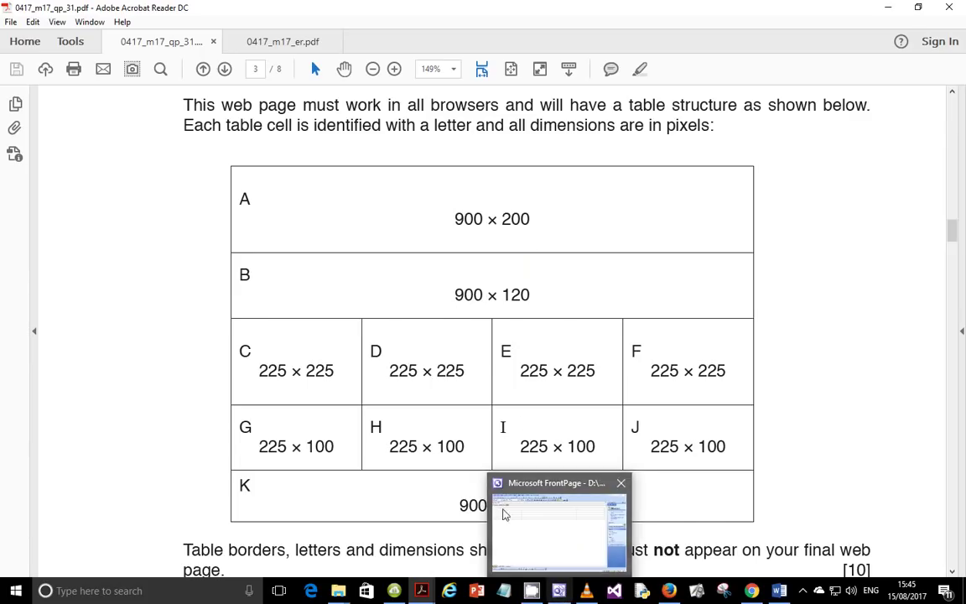
left_click(528, 537)
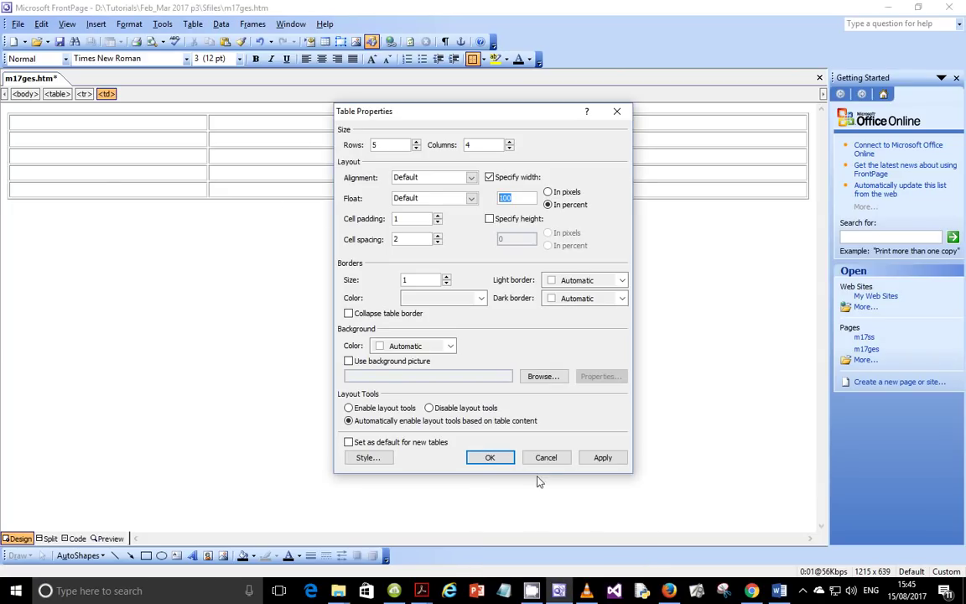
Step: Set the table to a fixed width of 900 pixels and apply it
type("9")
left_click(601, 459)
left_click(490, 457)
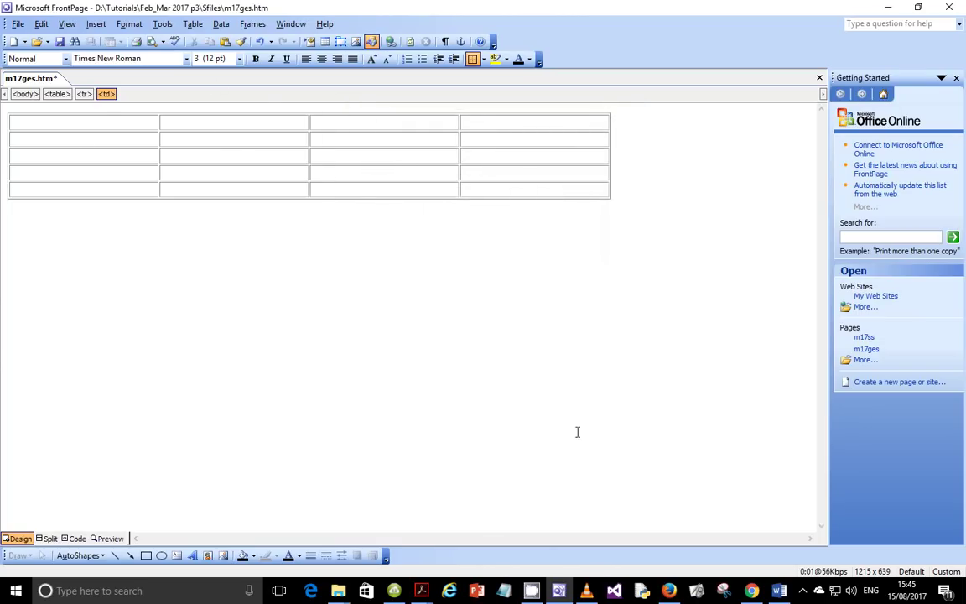
Step: Review the A–K cell dimensions in the exam's table diagram
mouse_move(422, 591)
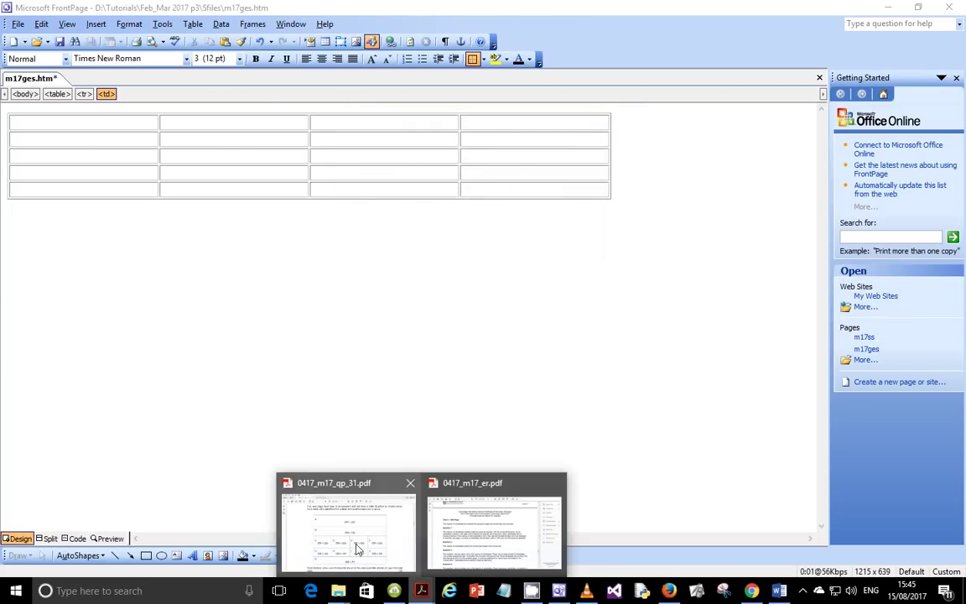
left_click(350, 543)
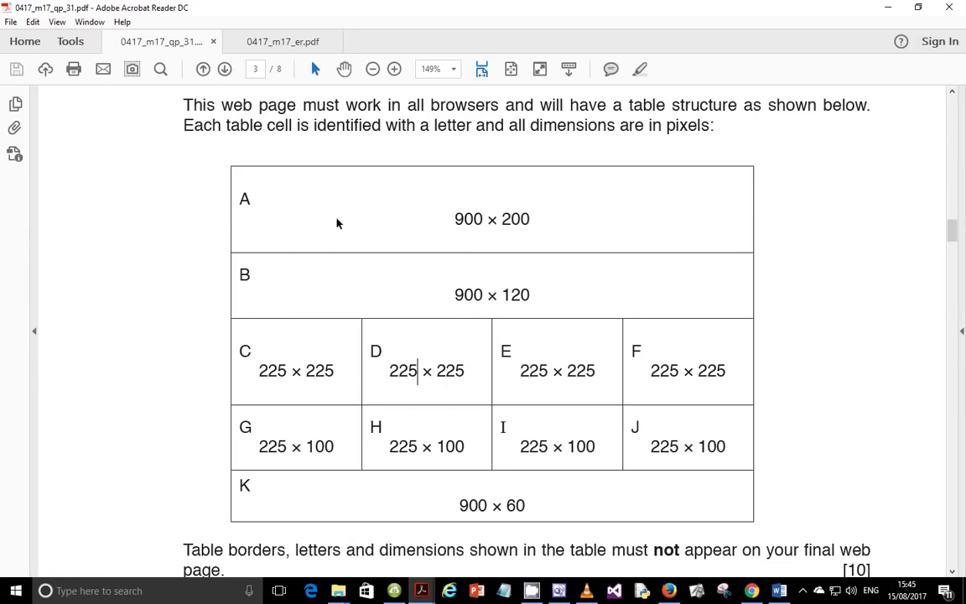
left_click_drag(260, 206, 601, 231)
left_click(572, 241)
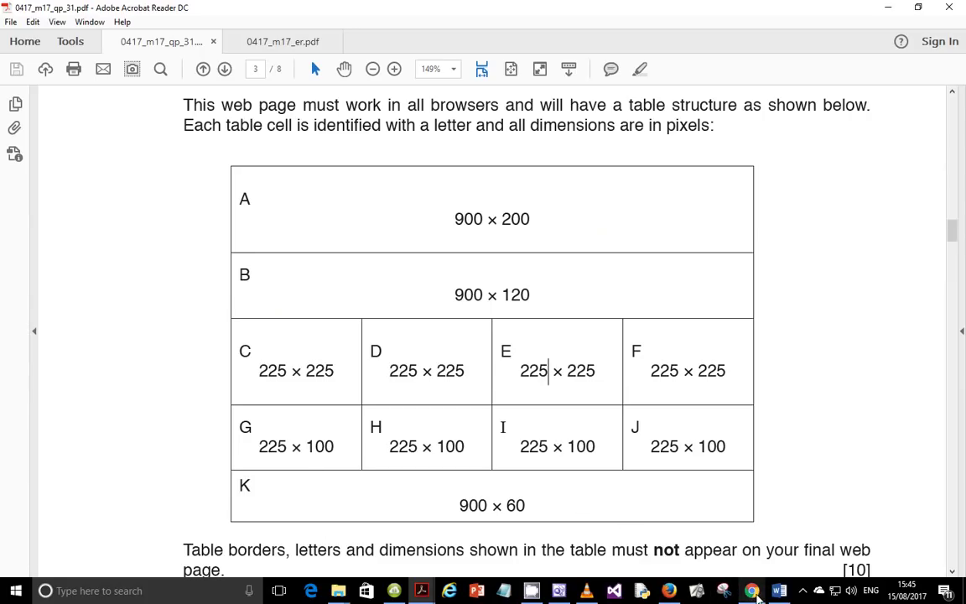
left_click(559, 590)
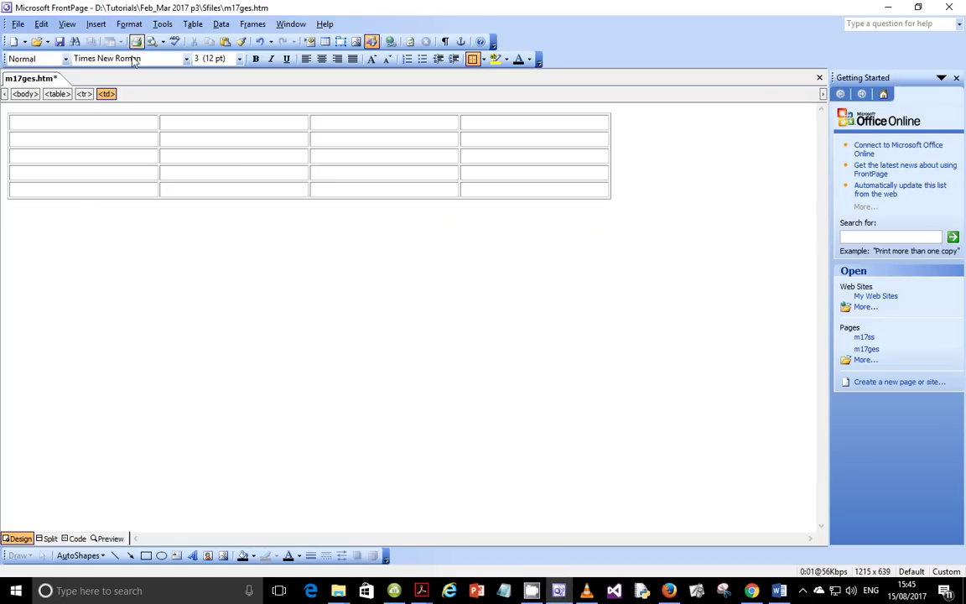
Step: Merge rows 1, 2 and 5 each into one full-width cell for A, B and K
left_click_drag(130, 124, 474, 122)
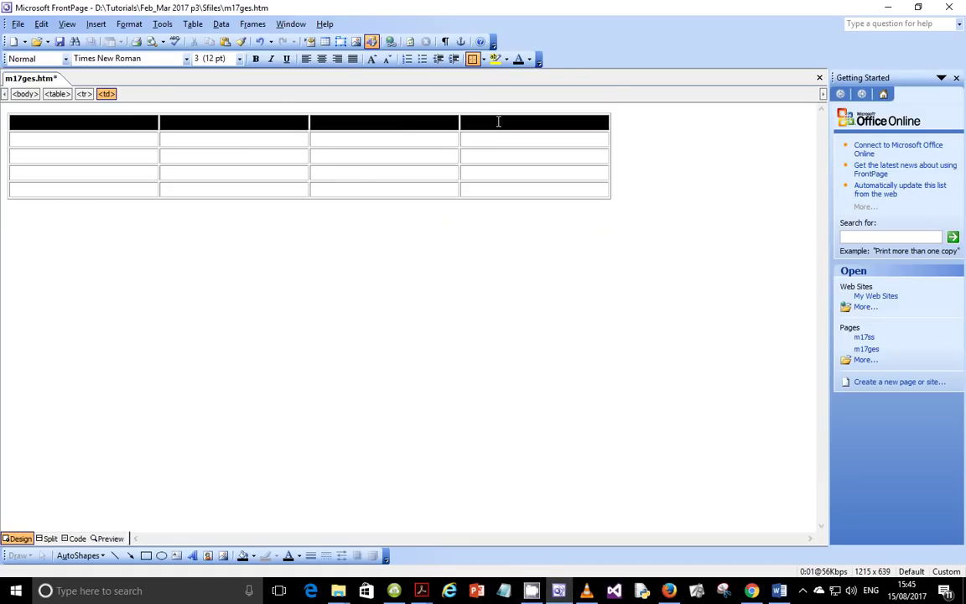
right_click(295, 134)
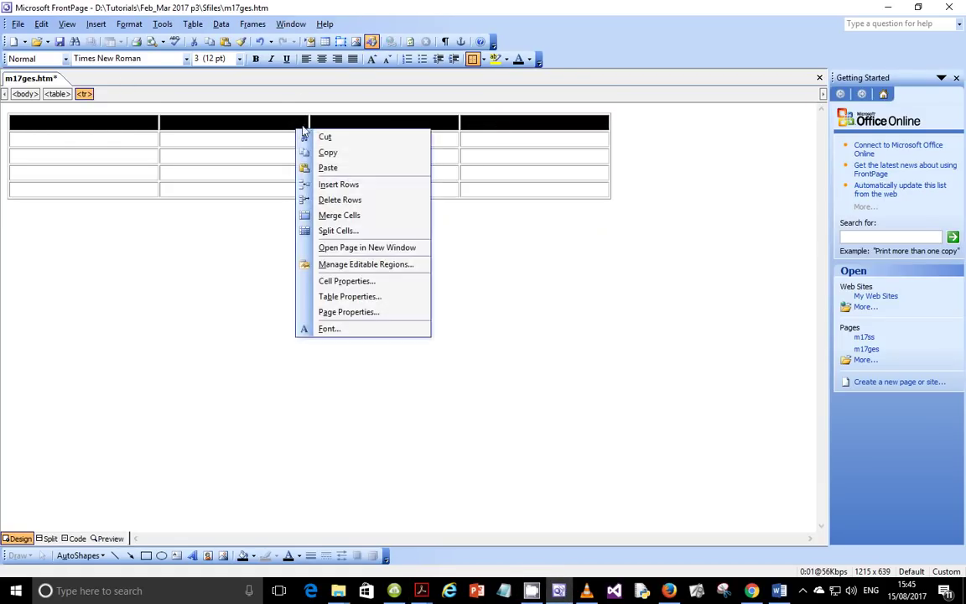
left_click(339, 216)
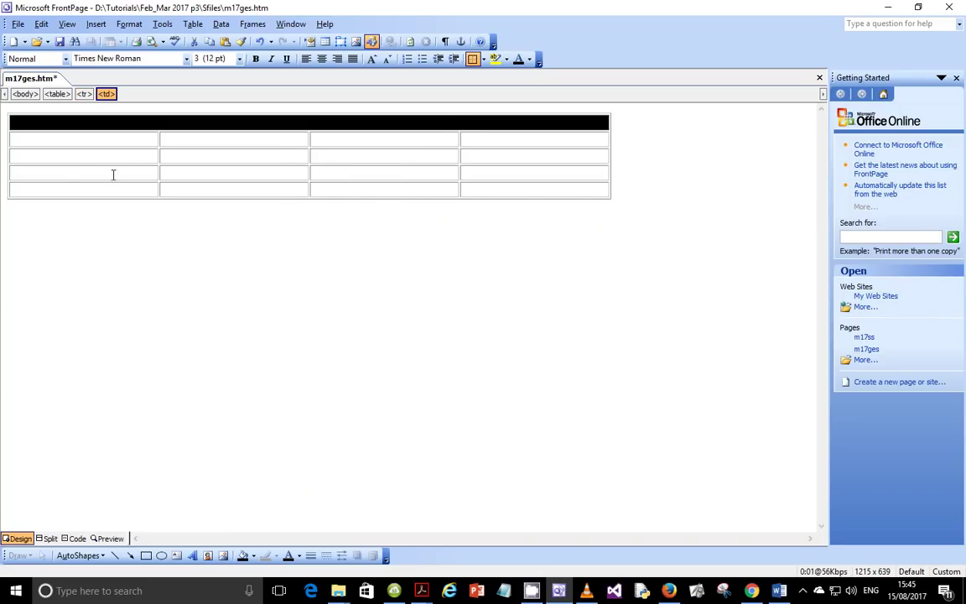
left_click_drag(68, 140, 503, 141)
right_click(490, 141)
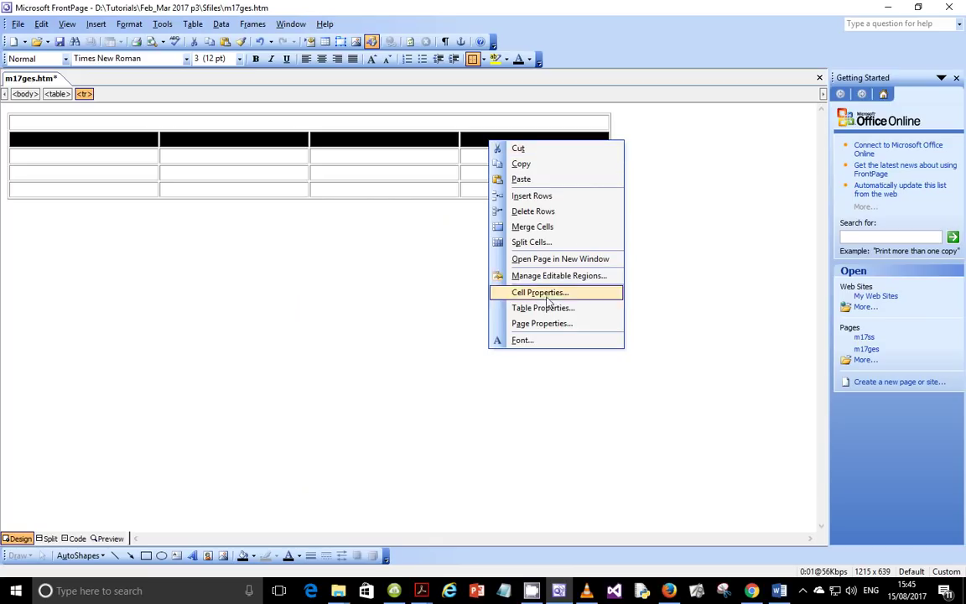
left_click(549, 228)
left_click_drag(127, 193, 483, 189)
right_click(484, 192)
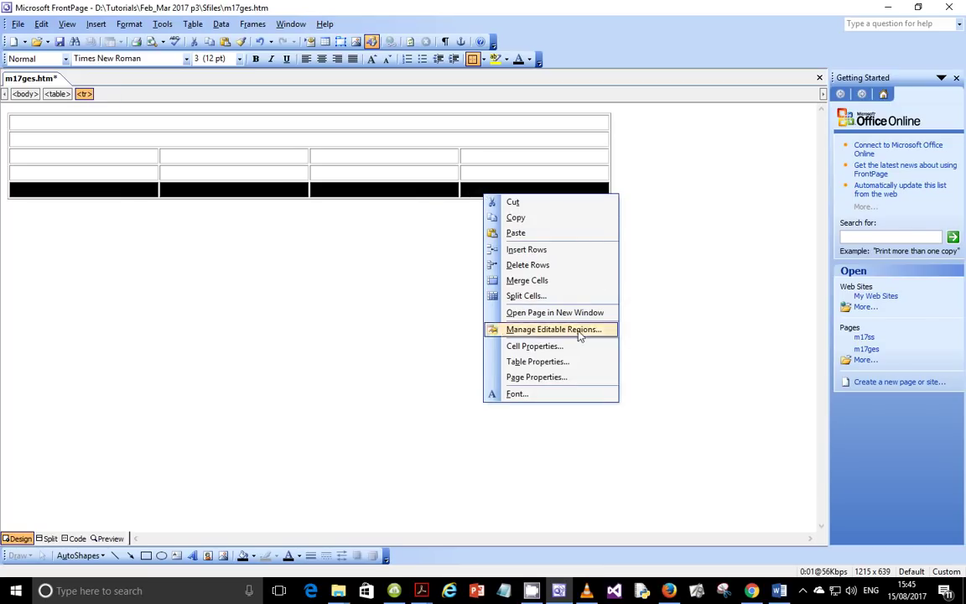
left_click(547, 282)
left_click(307, 124)
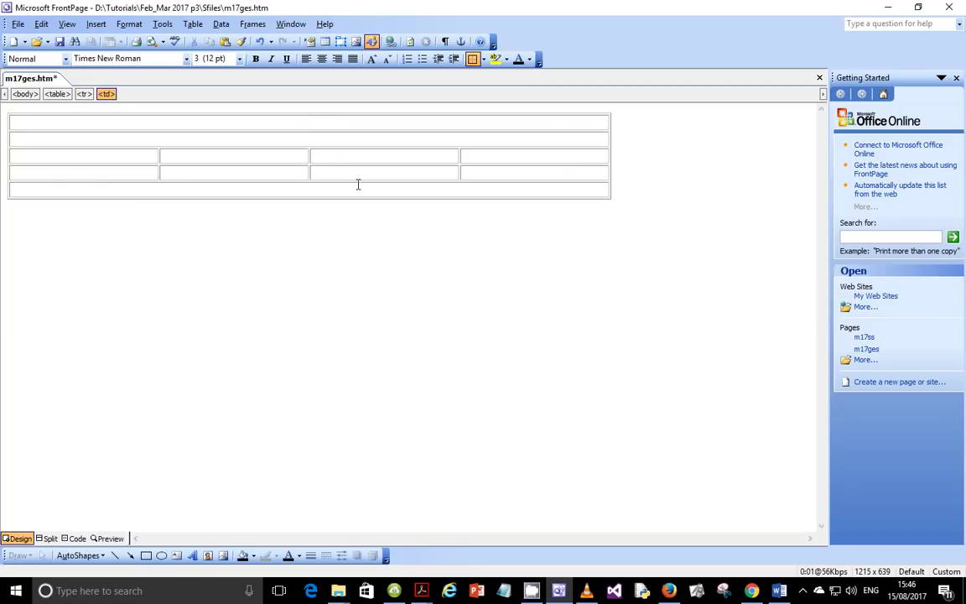
mouse_move(421, 590)
mouse_move(397, 517)
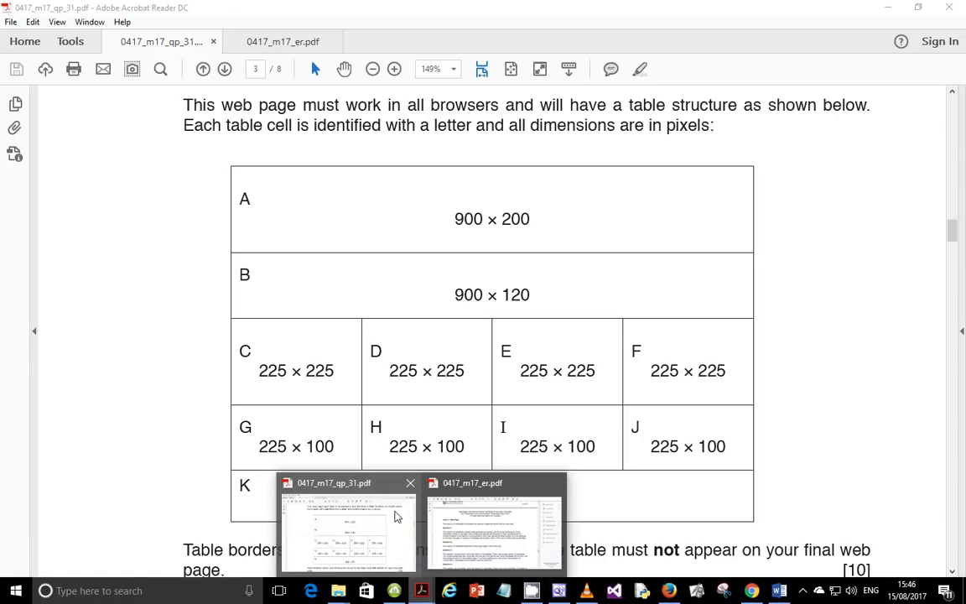
mouse_move(384, 548)
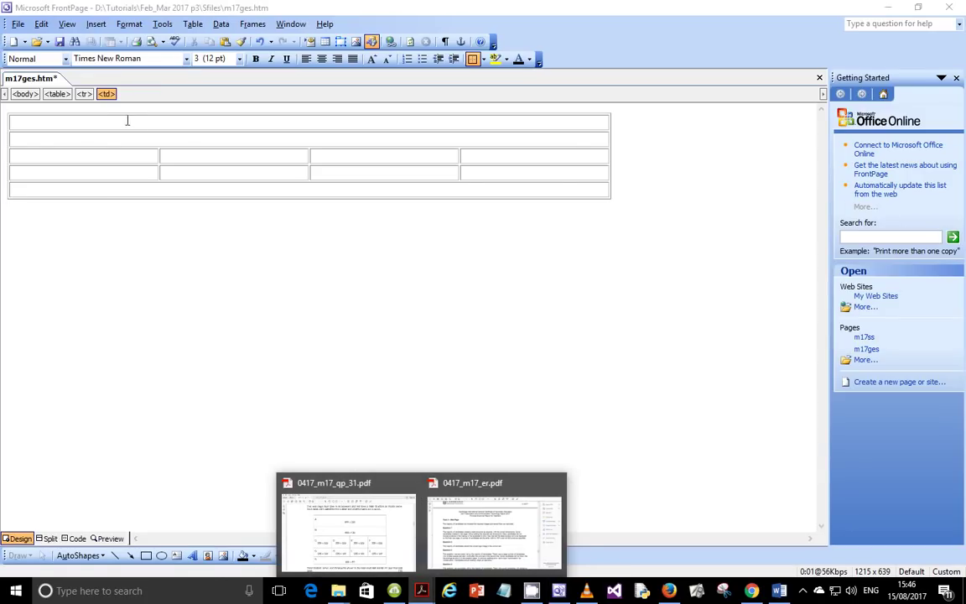
left_click(149, 128)
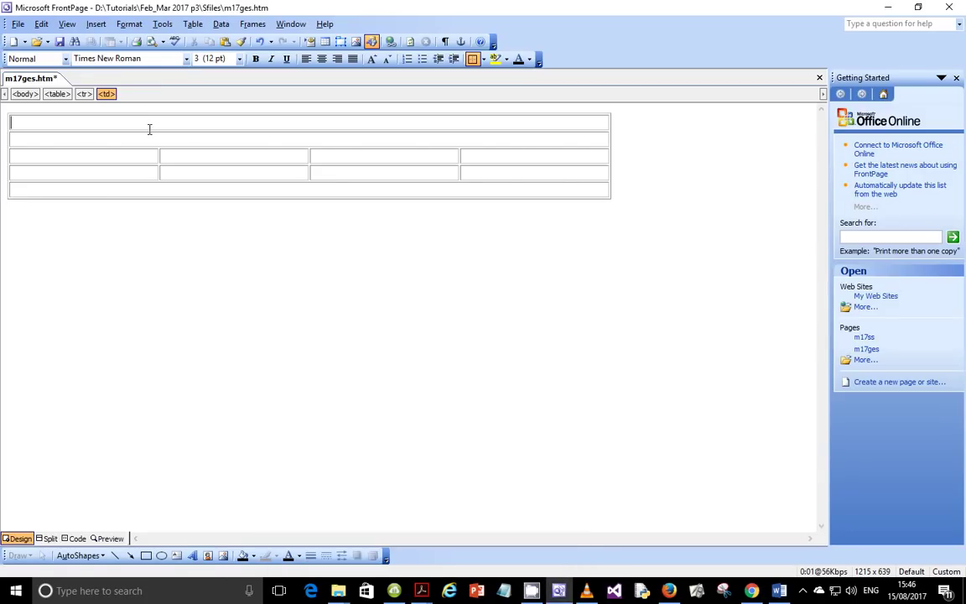
Step: Give the top cell A a fixed size of 900×200 pixels
right_click(207, 124)
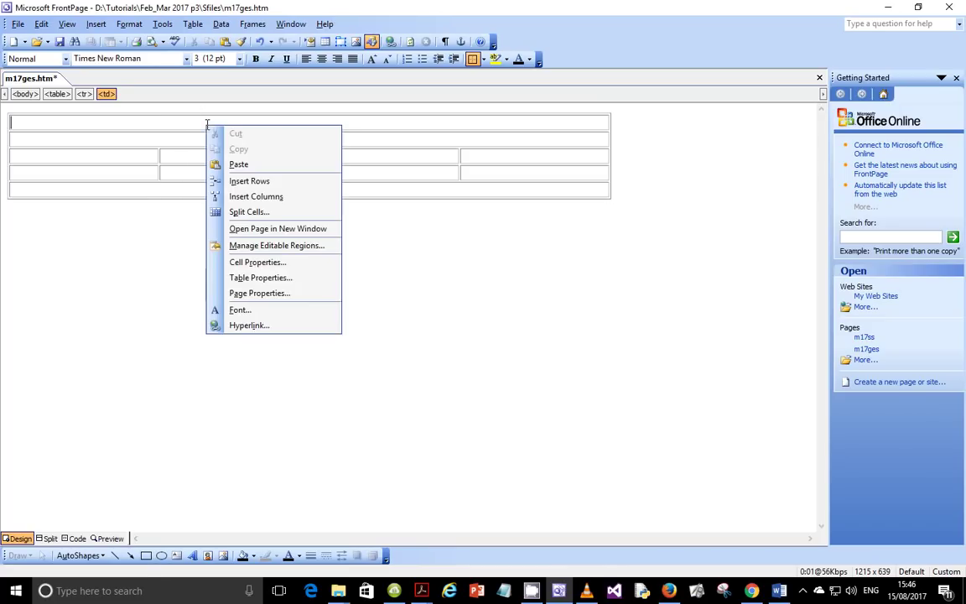
left_click(258, 262)
left_click(507, 194)
double_click(524, 211)
type("900")
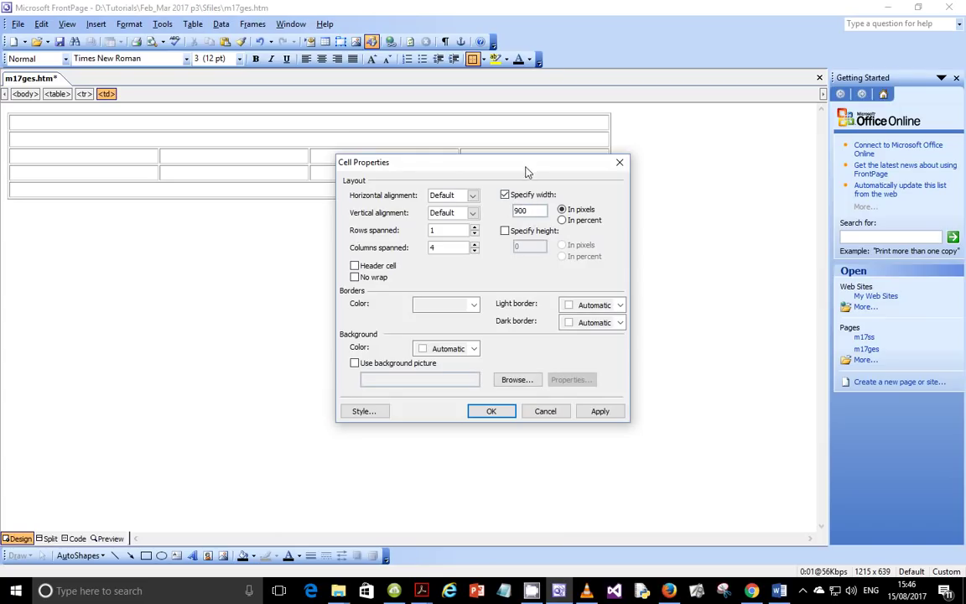
left_click(505, 230)
left_click(532, 245)
double_click(532, 245)
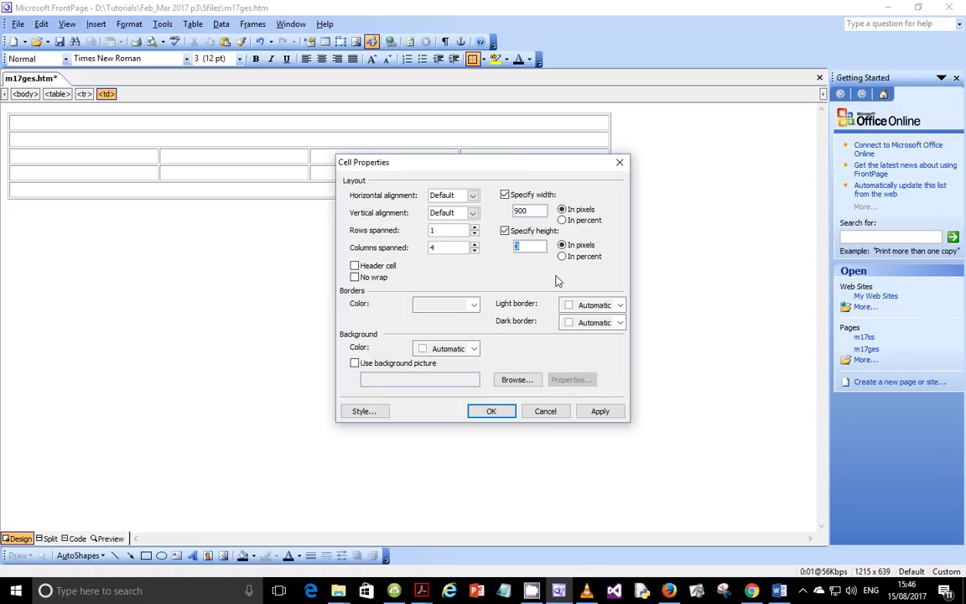
type("200")
left_click(599, 411)
left_click(491, 411)
Step: Give the second cell B a fixed size of 900×120 pixels
left_click(151, 259)
right_click(151, 260)
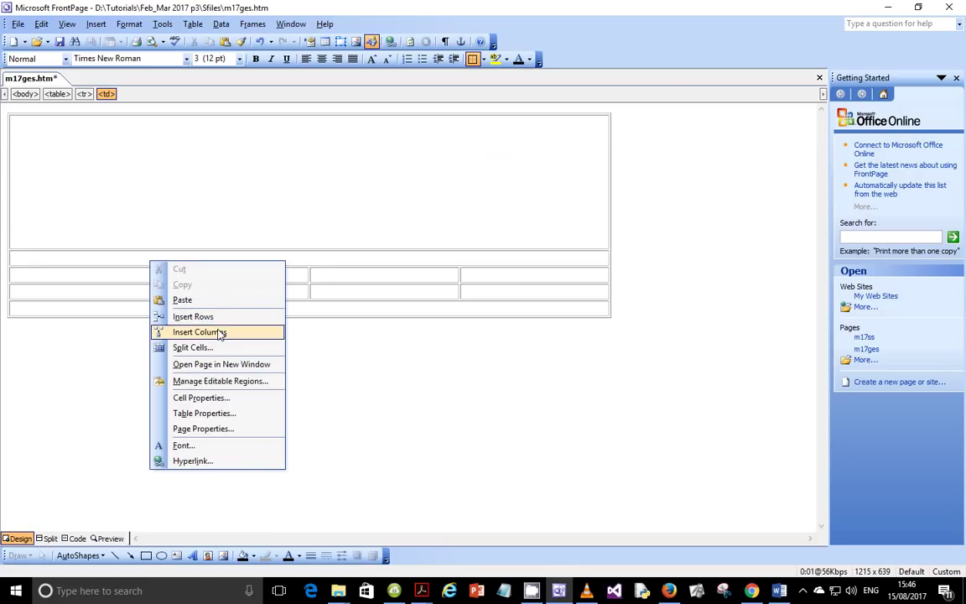
left_click(201, 397)
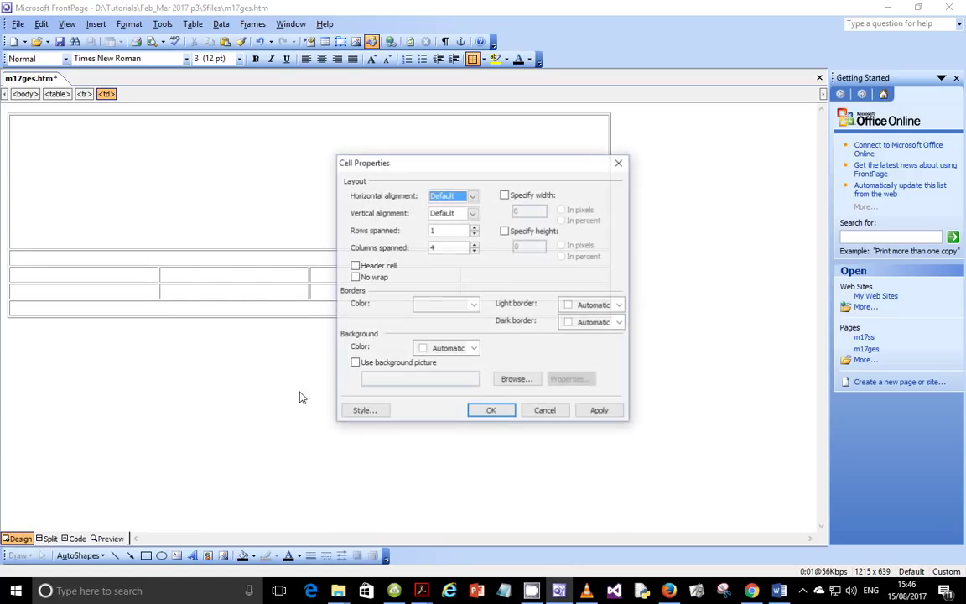
left_click(528, 198)
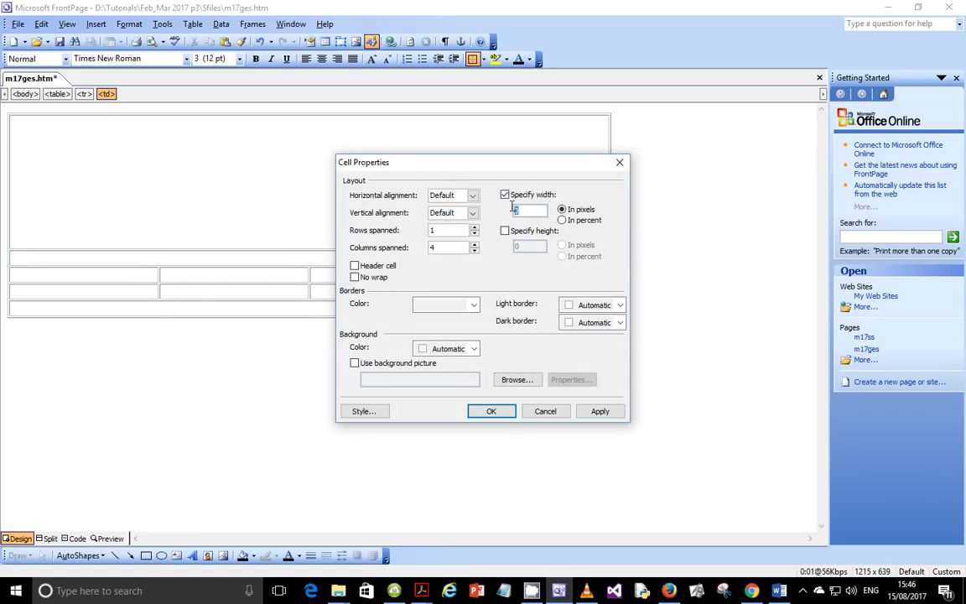
type("900")
left_click(527, 232)
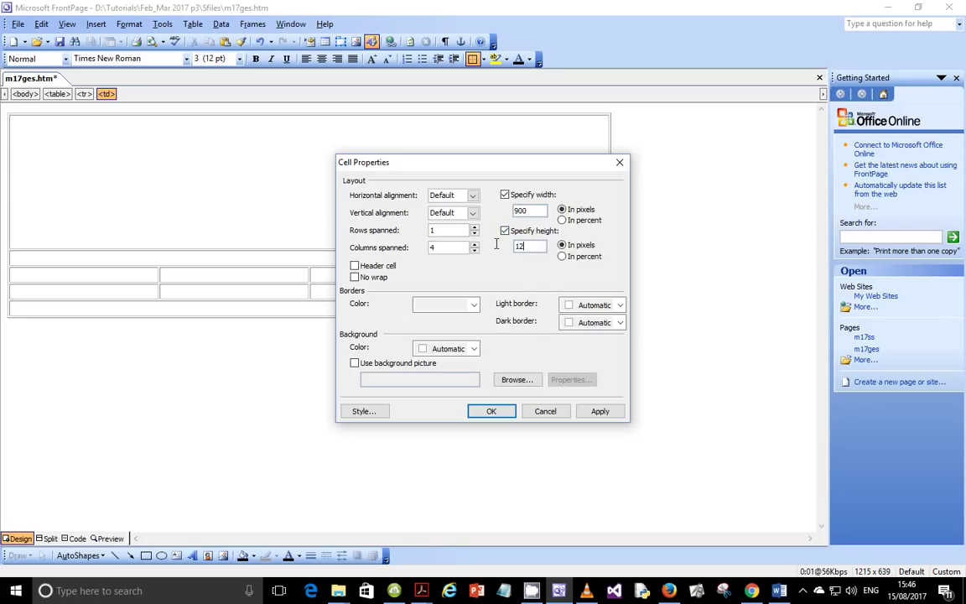
type("120")
left_click(599, 410)
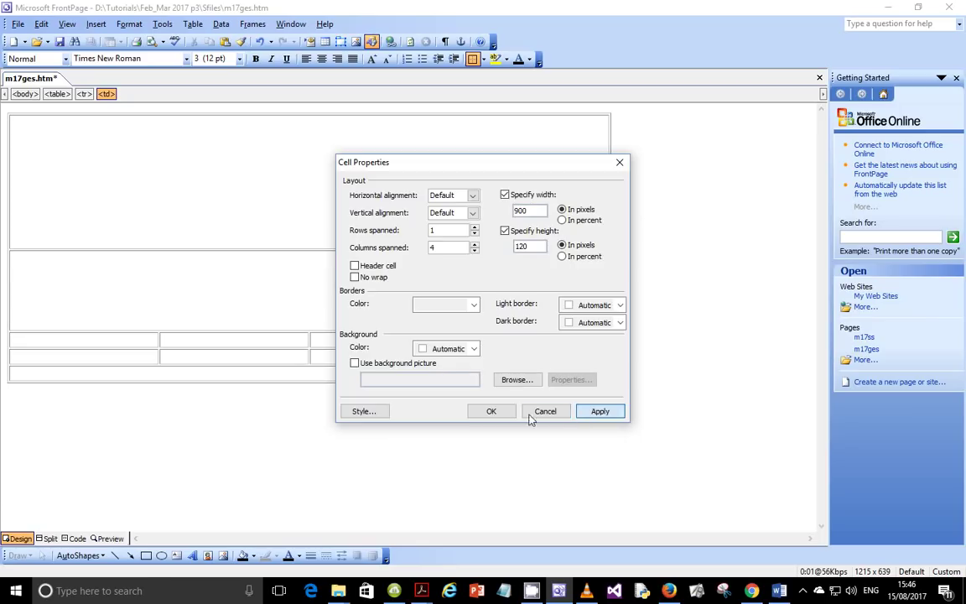
left_click(492, 411)
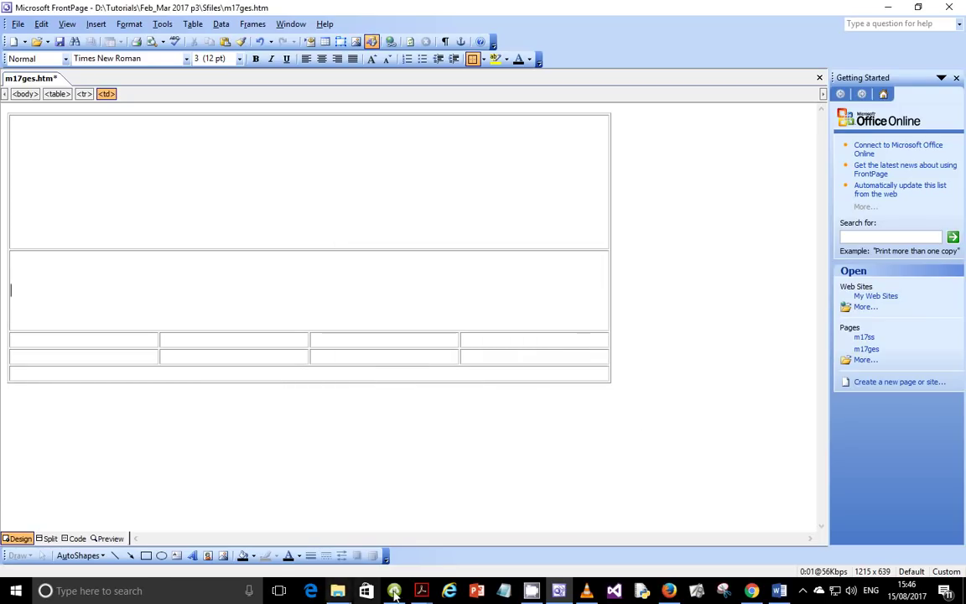
Step: Check the required sizes of cells C to F in the exam paper
left_click(334, 477)
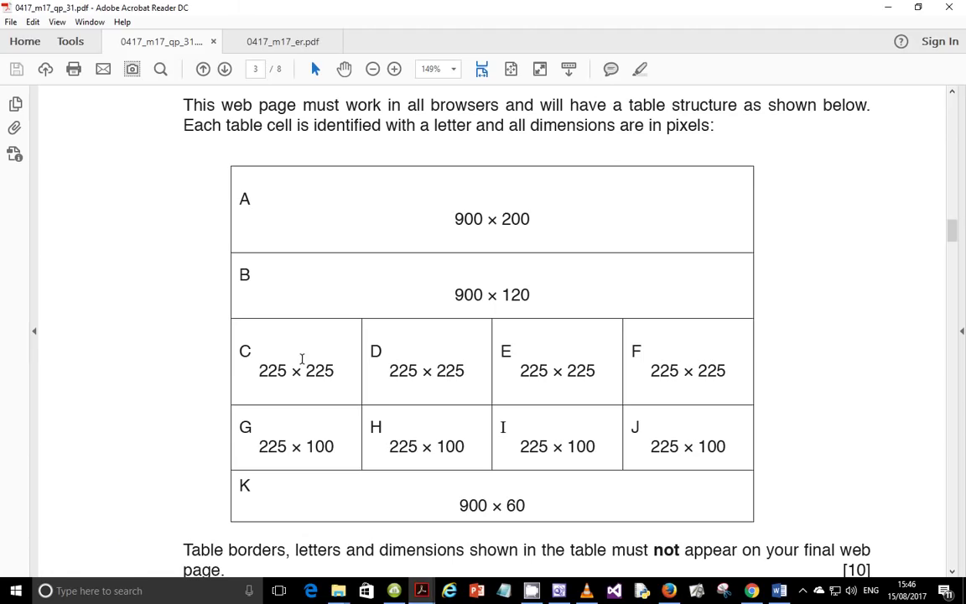
left_click(535, 370)
key("alt+Tab")
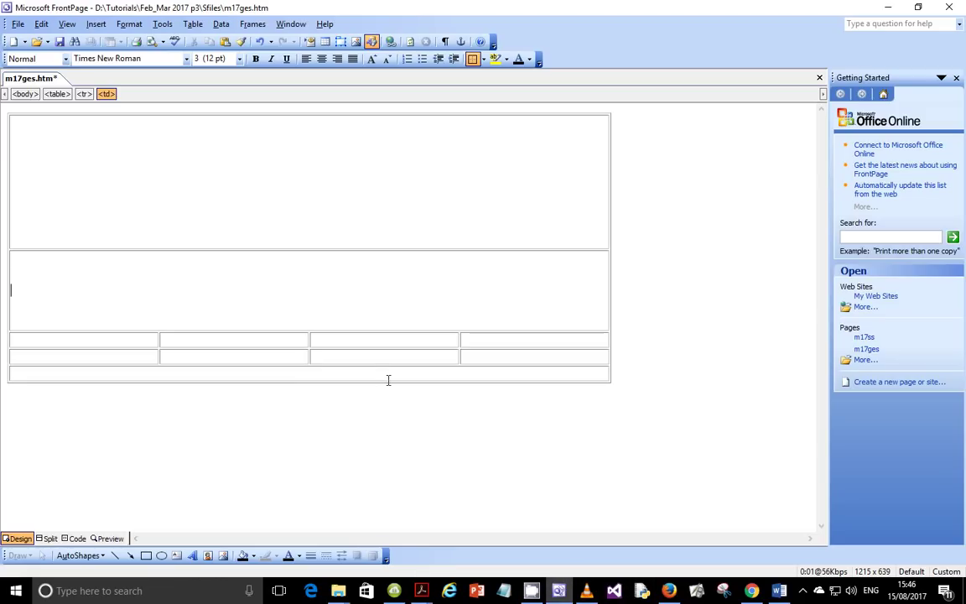
Step: Size the four third-row cells C–F to 225×225 pixels
left_click_drag(144, 339, 496, 334)
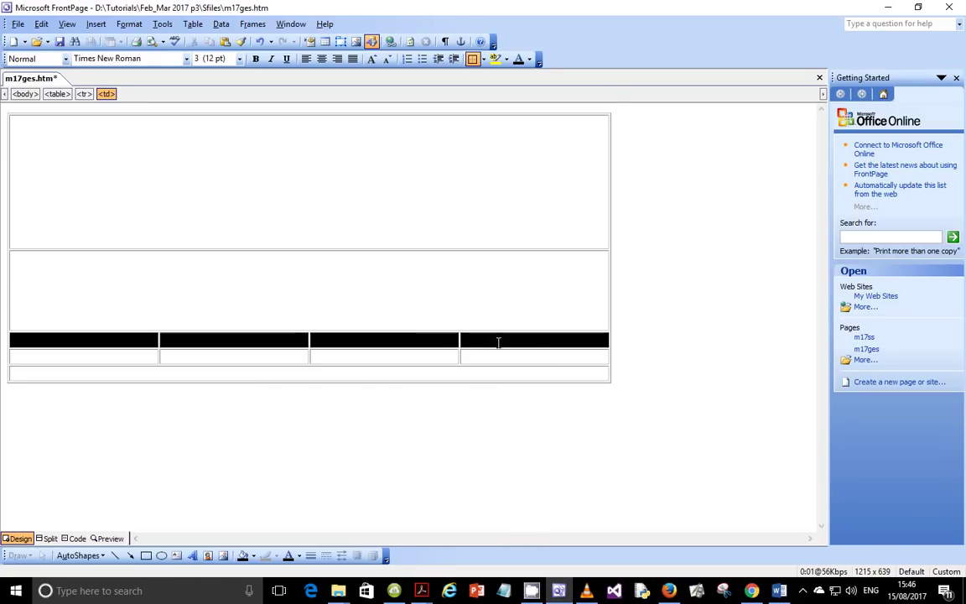
right_click(497, 343)
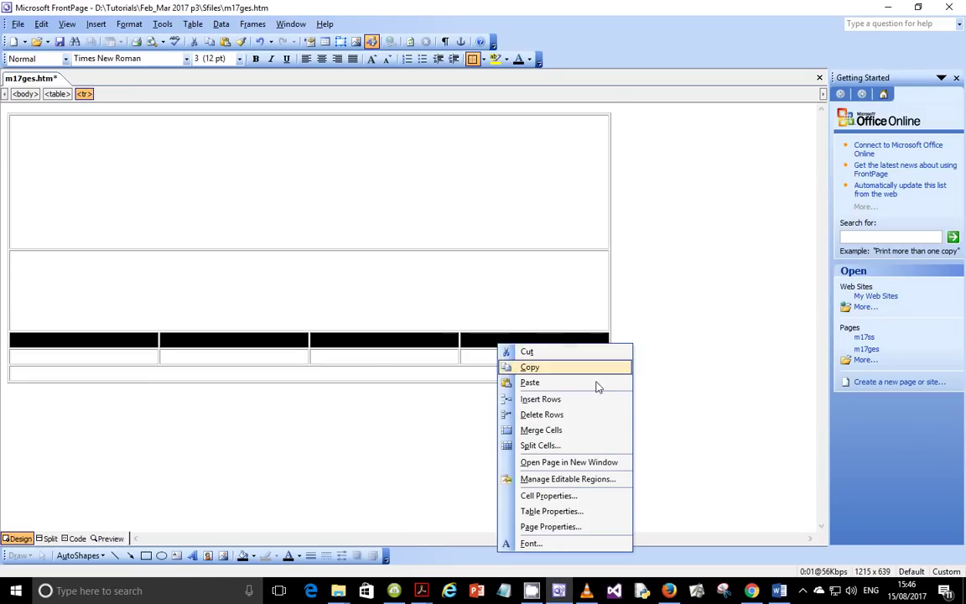
left_click(549, 495)
left_click(506, 195)
left_click_drag(530, 211, 493, 215)
type("900")
left_click(505, 230)
left_click_drag(519, 246, 512, 246)
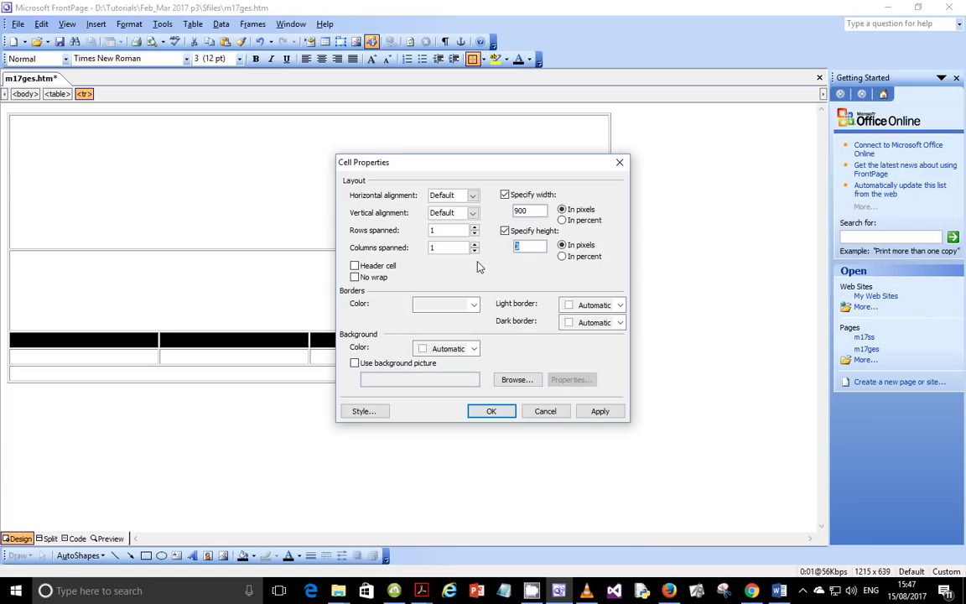
type("225")
left_click_drag(541, 211, 506, 212)
type("2")
left_click(599, 411)
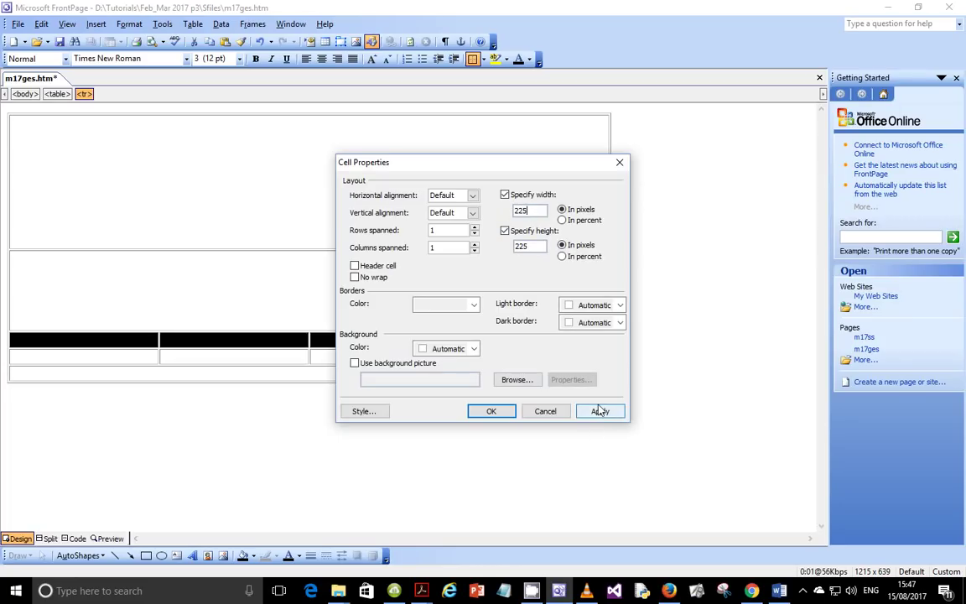
left_click(492, 411)
Step: Size the four fourth-row cells G–J to 225×100 pixels
left_click_drag(133, 478, 483, 475)
right_click(484, 481)
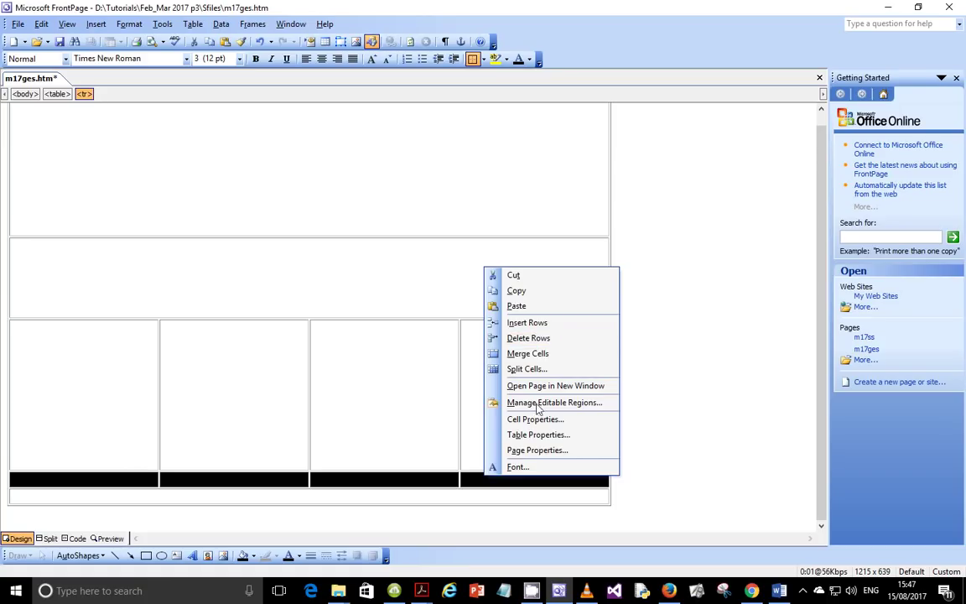
left_click(536, 419)
left_click(505, 194)
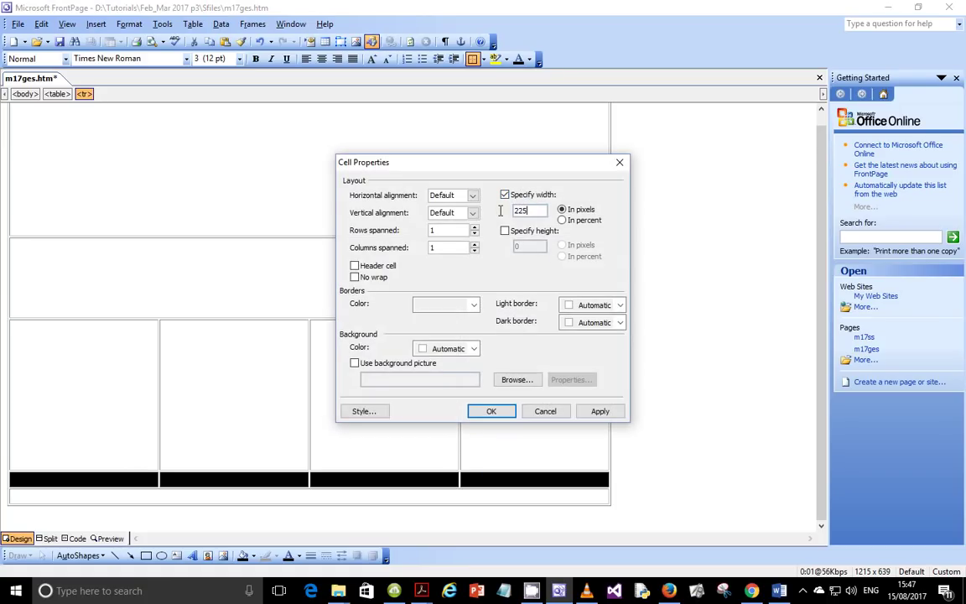
left_click(506, 232)
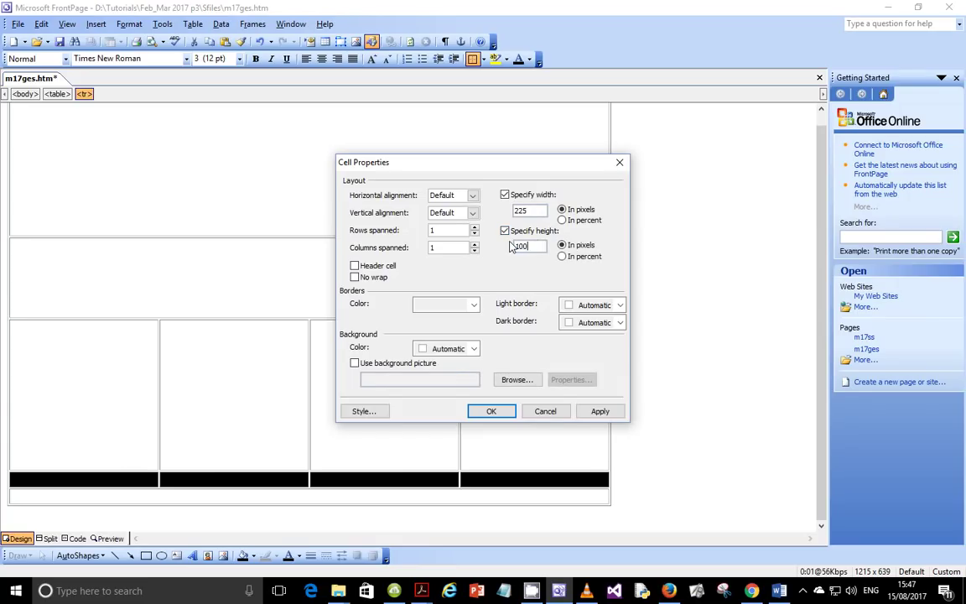
left_click(599, 412)
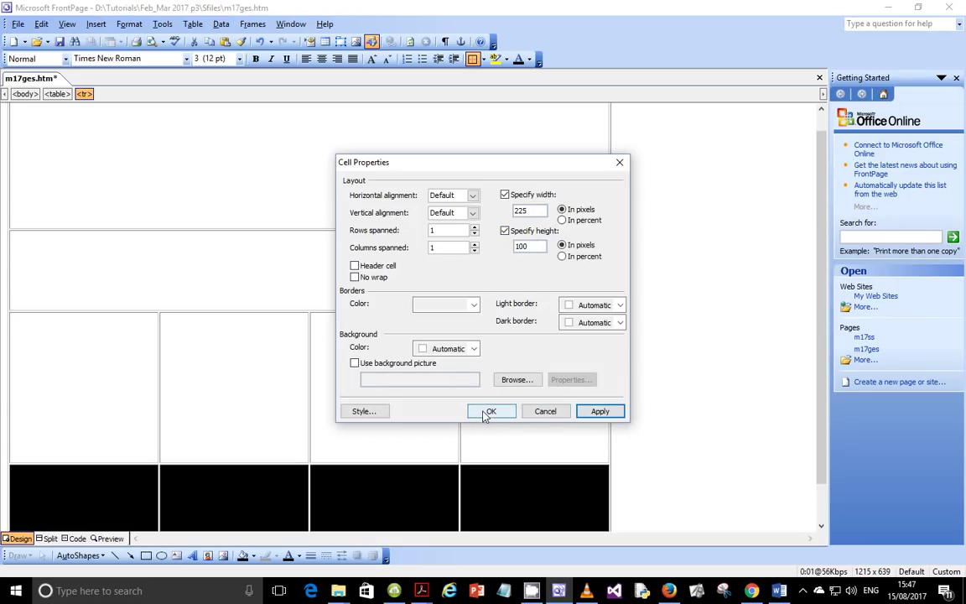
left_click(486, 411)
Step: Size the bottom cell K to 900×60 pixels
scroll(265, 457, "down", 1)
left_click(194, 497)
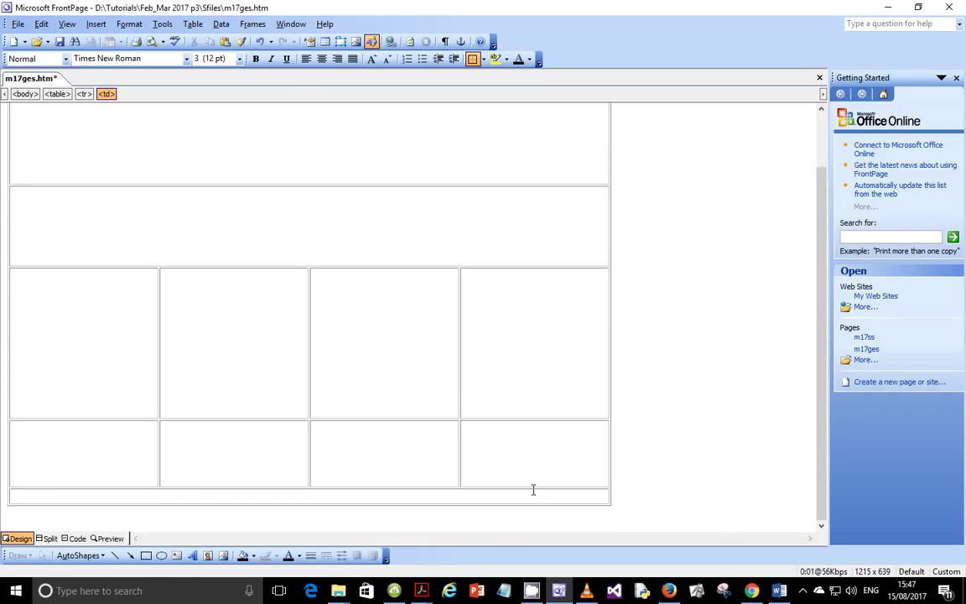
right_click(356, 501)
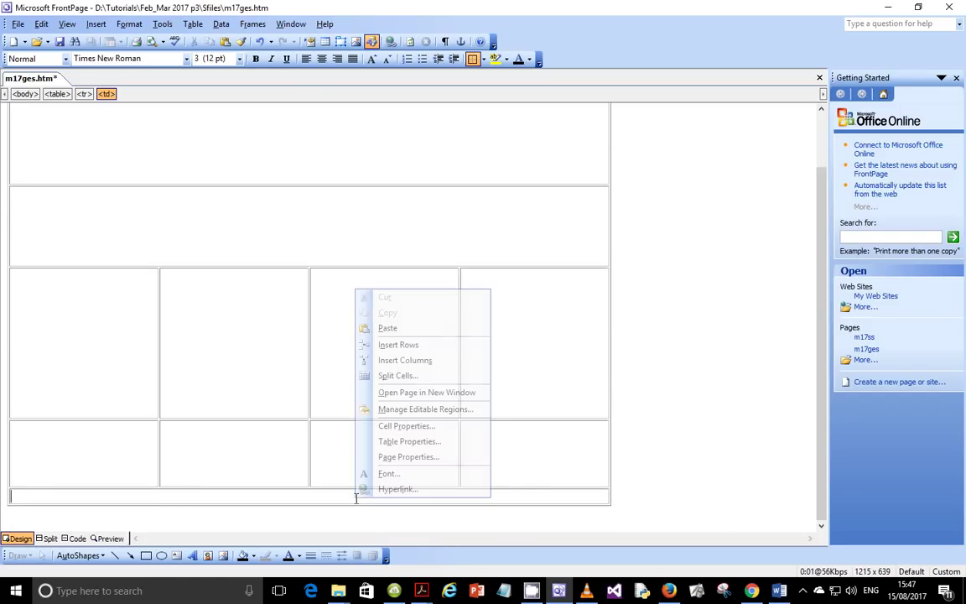
left_click(406, 430)
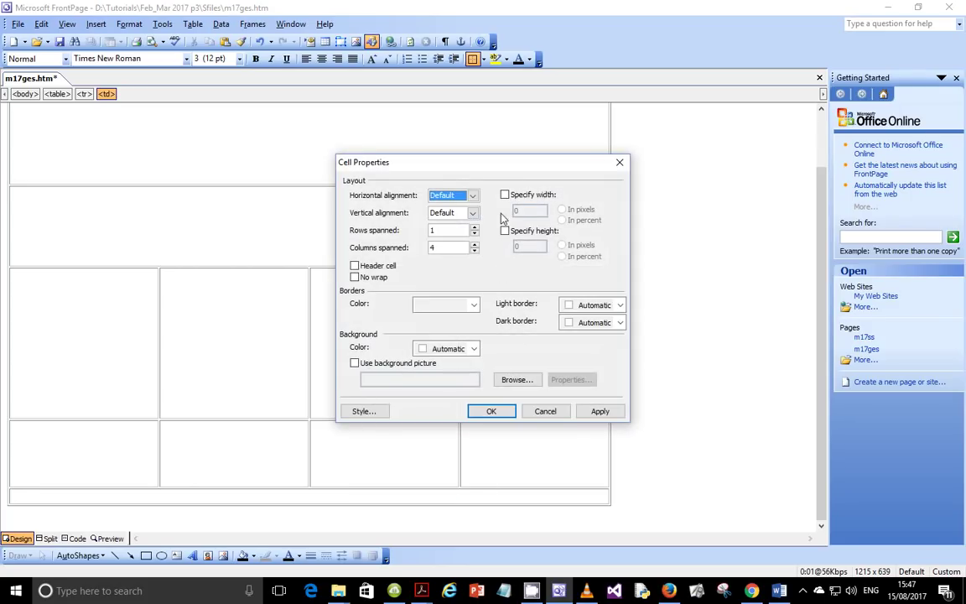
left_click(505, 195)
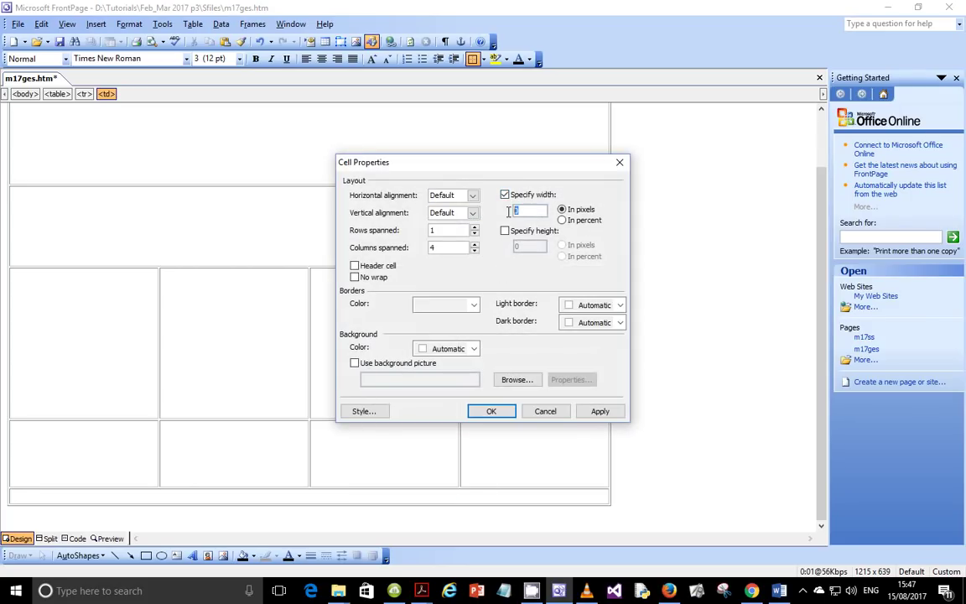
left_click(505, 230)
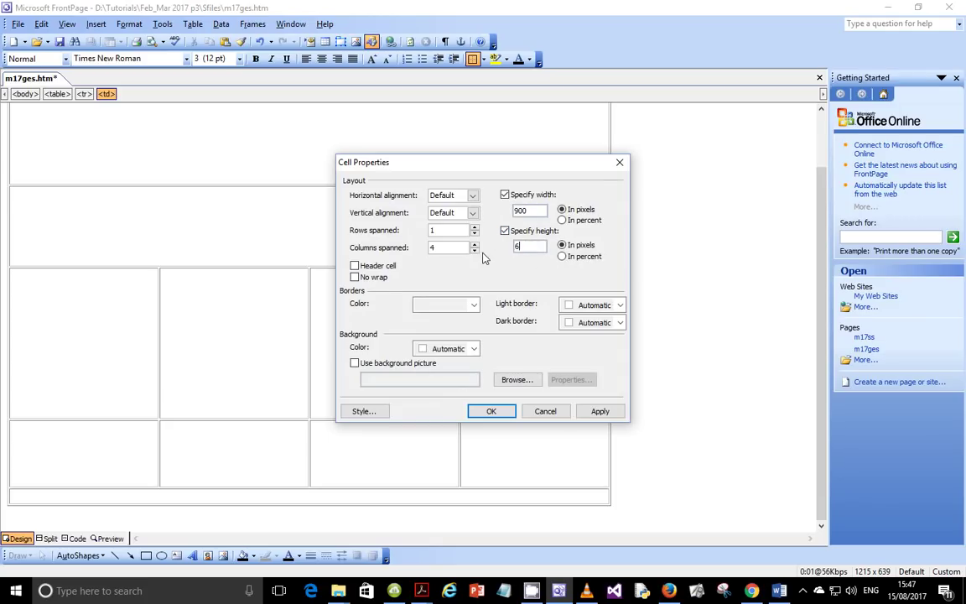
left_click(600, 411)
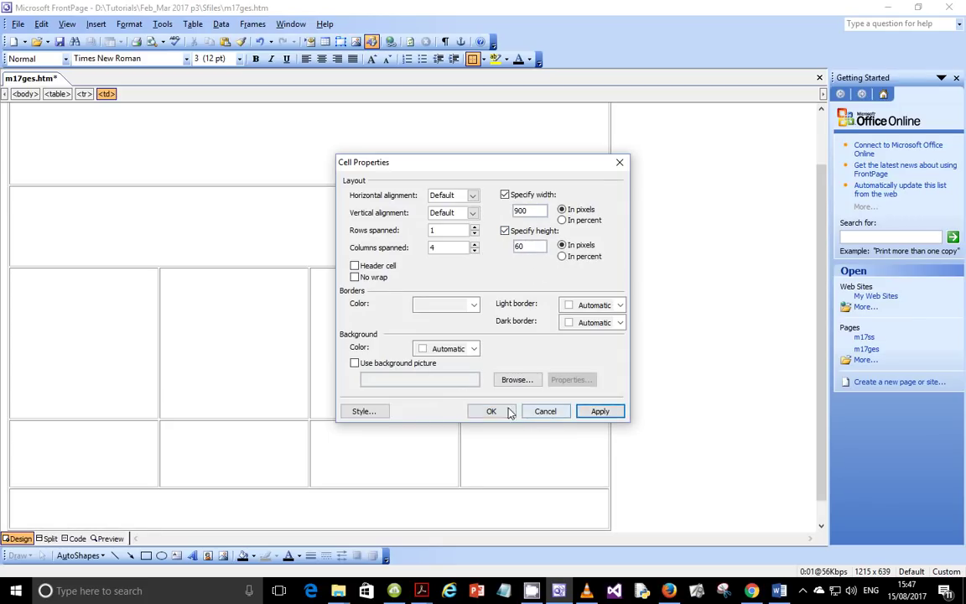
left_click(503, 411)
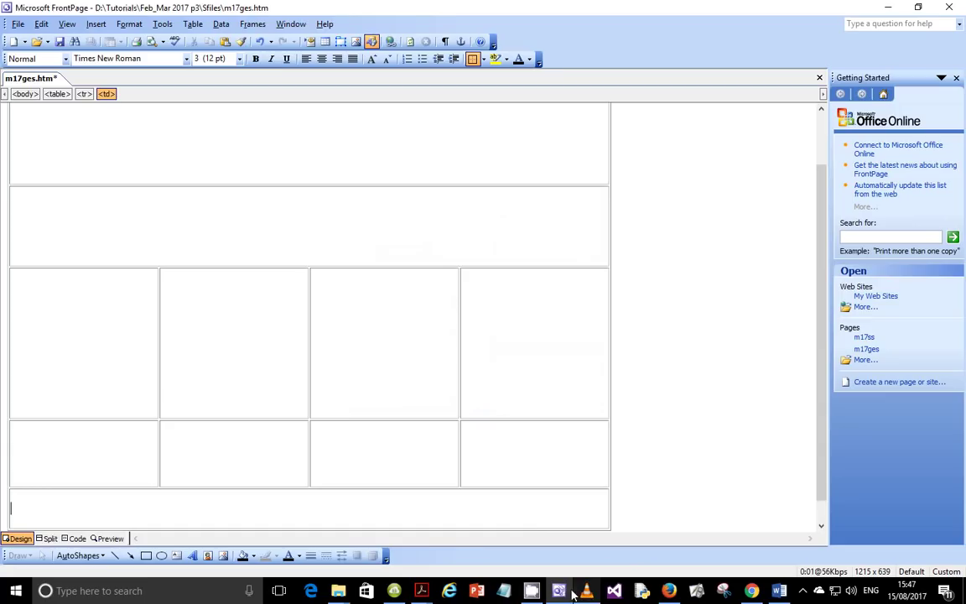
mouse_move(422, 590)
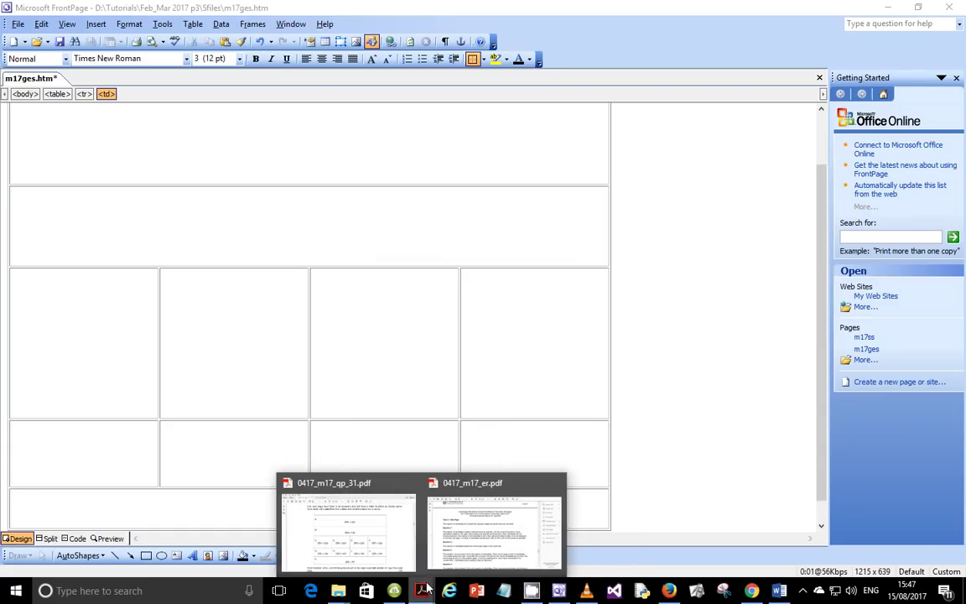
left_click(498, 530)
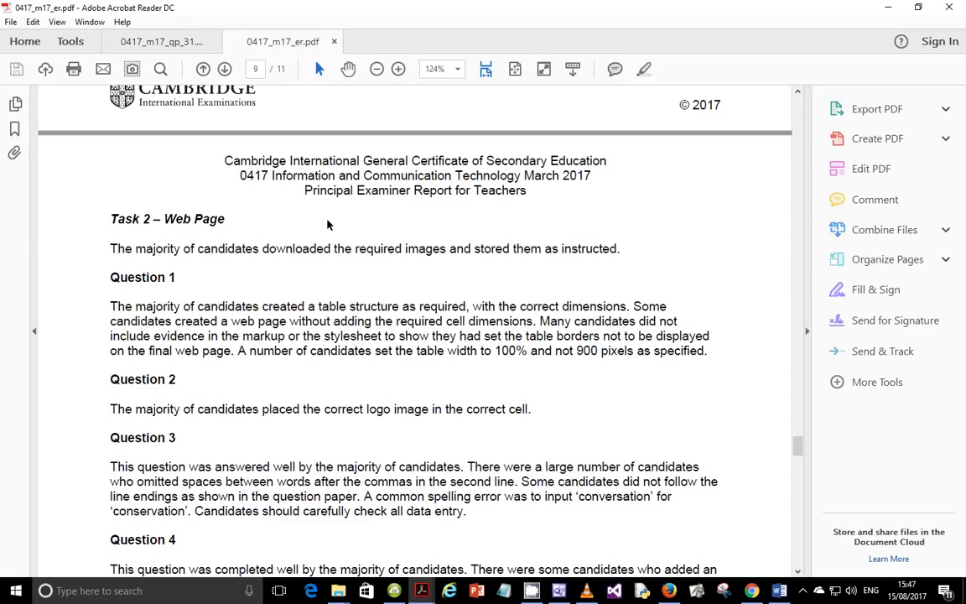
scroll(327, 224, "down", 1)
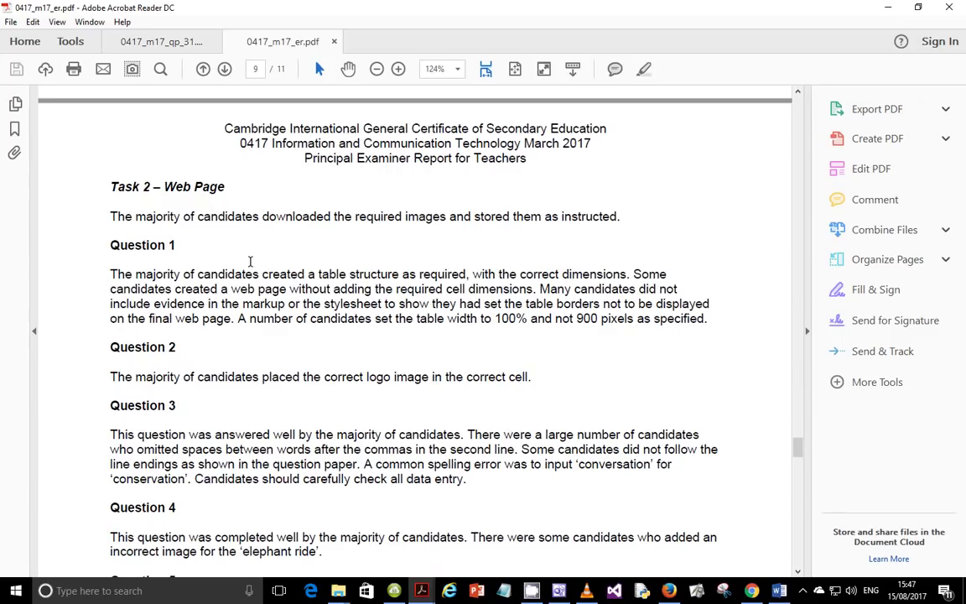
scroll(250, 262, "up", 1)
scroll(250, 262, "up", 9)
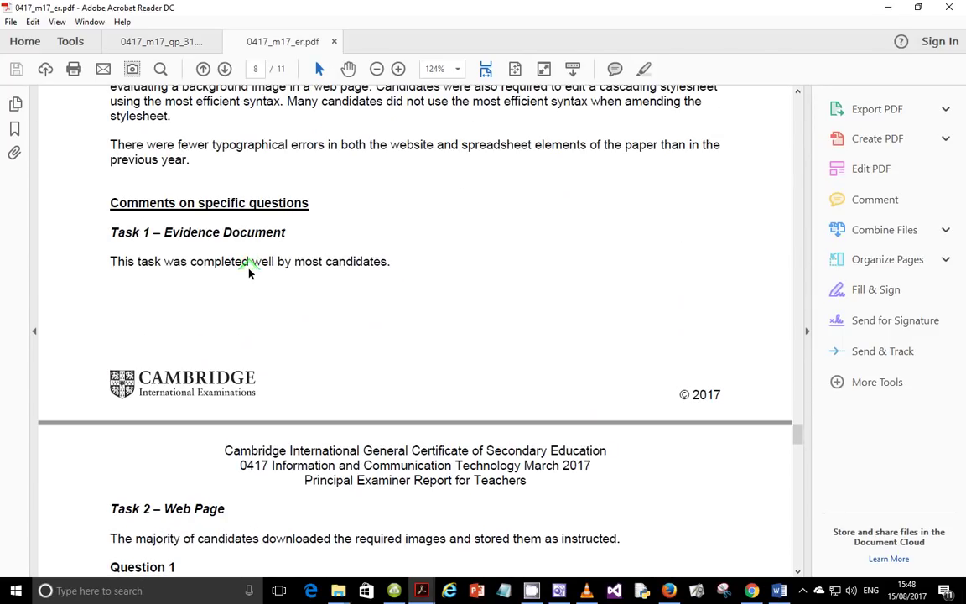
scroll(249, 272, "down", 2)
scroll(235, 318, "down", 4)
scroll(158, 377, "down", 2)
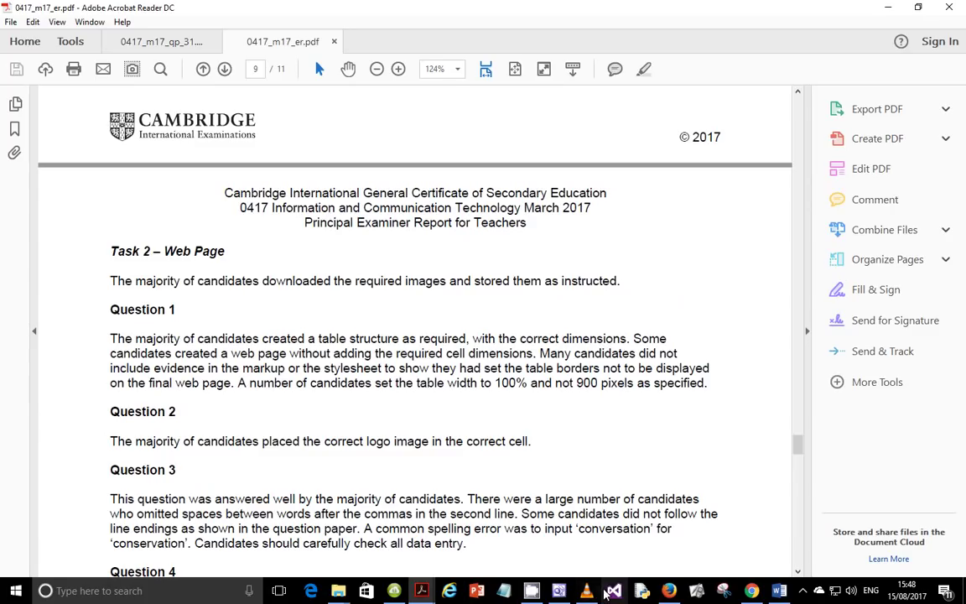
left_click(559, 591)
left_click(212, 279)
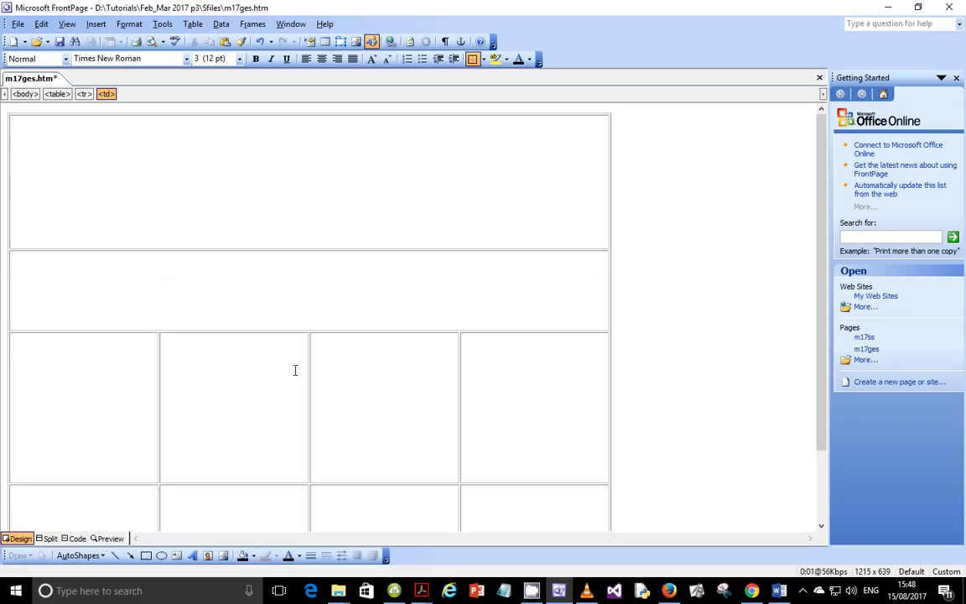
mouse_move(421, 591)
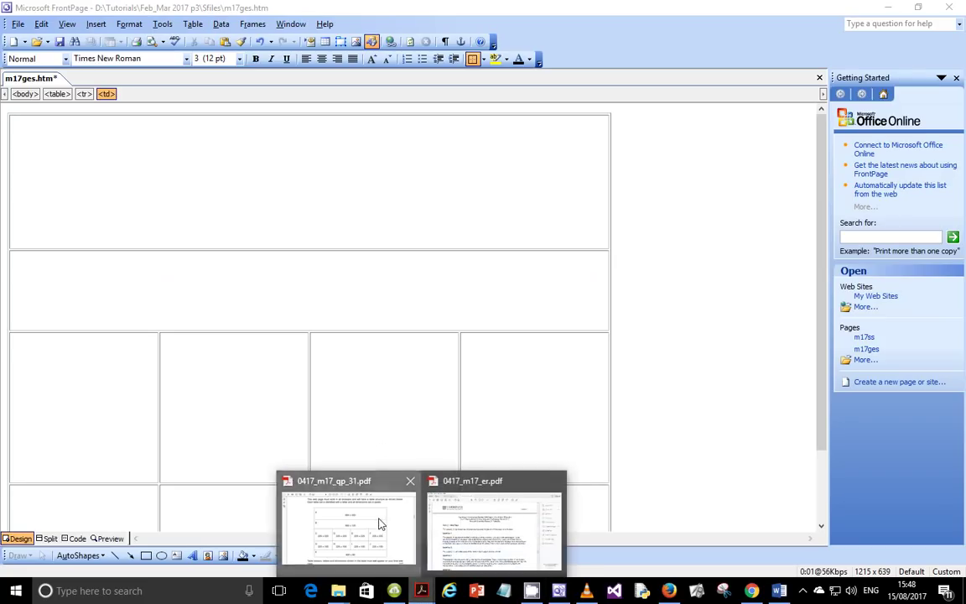
Step: In the exam PDF, highlight the table sizes: 225×225 for cells C–F, 900×200 for cell A, and cell B's dimensions
left_click(380, 522)
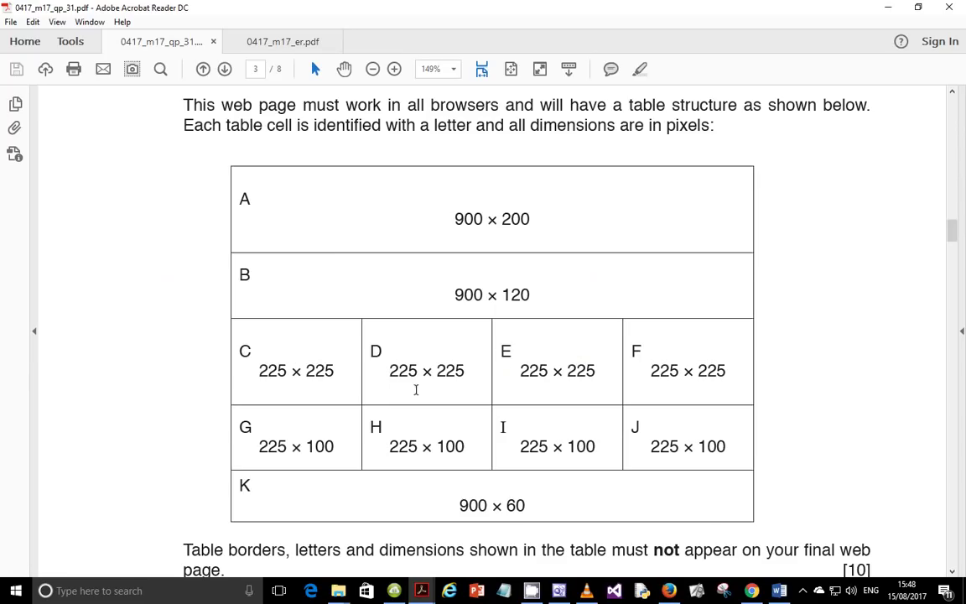
left_click_drag(288, 370, 693, 355)
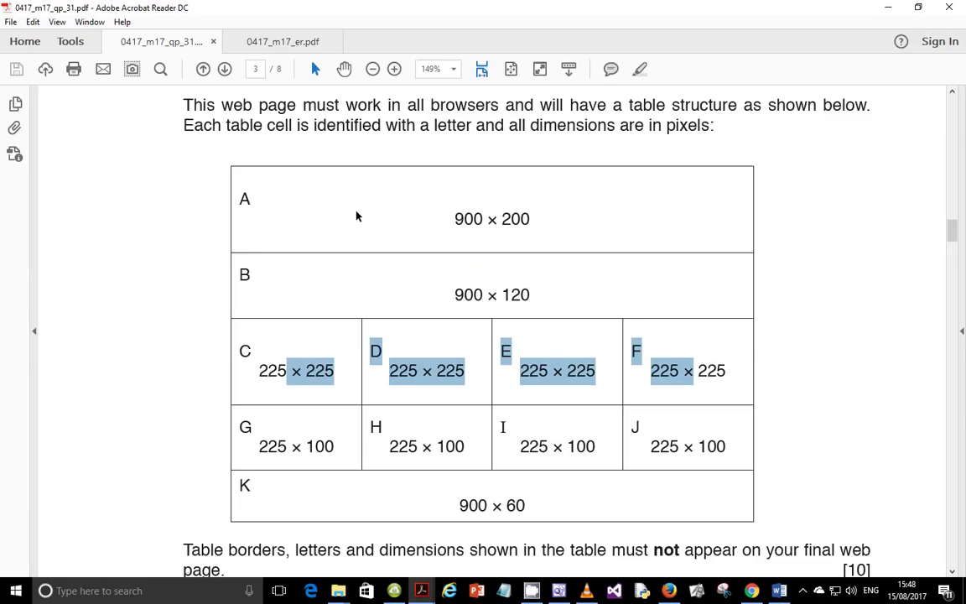
double_click(467, 218)
left_click_drag(465, 293, 484, 293)
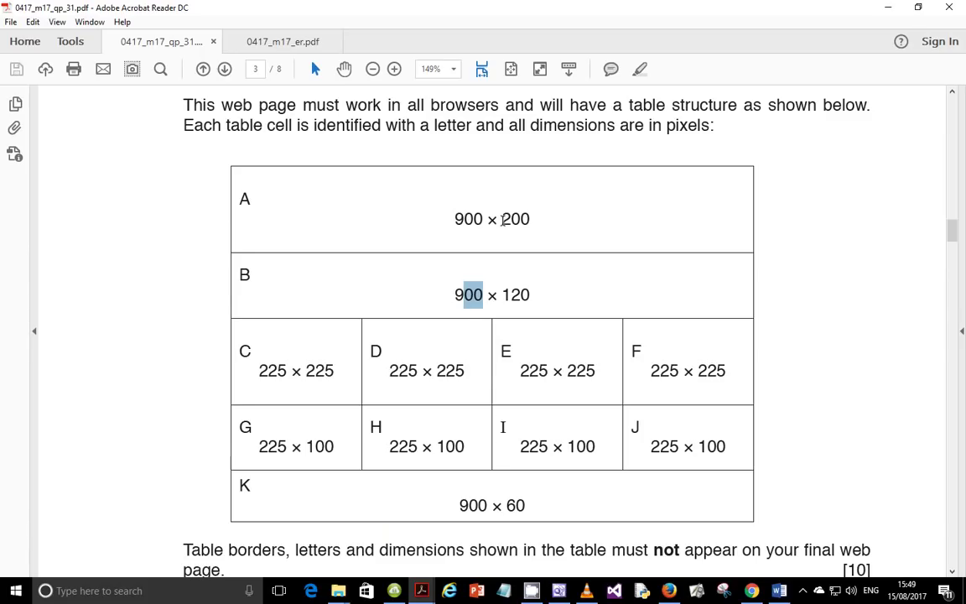
left_click_drag(501, 220, 529, 227)
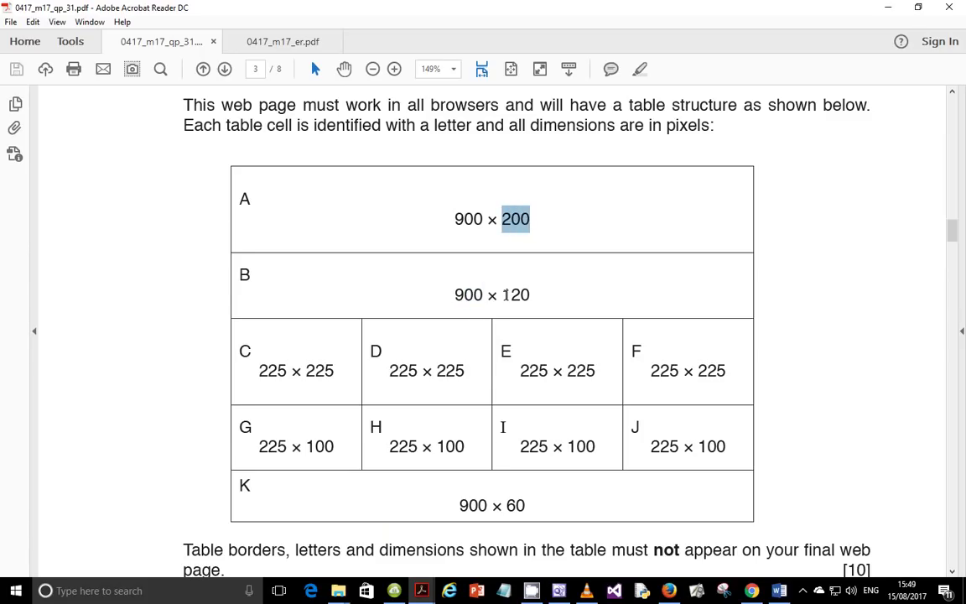
left_click_drag(505, 294, 513, 296)
left_click(519, 369)
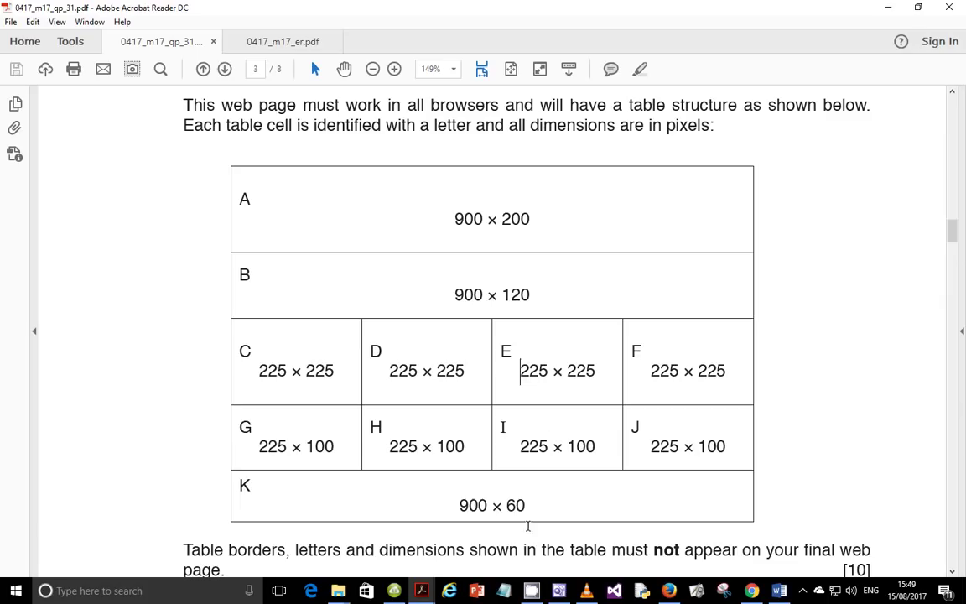
Step: Briefly check the FrontPage page, then return to the 0417_m17_qp_31.pdf question paper
left_click(562, 590)
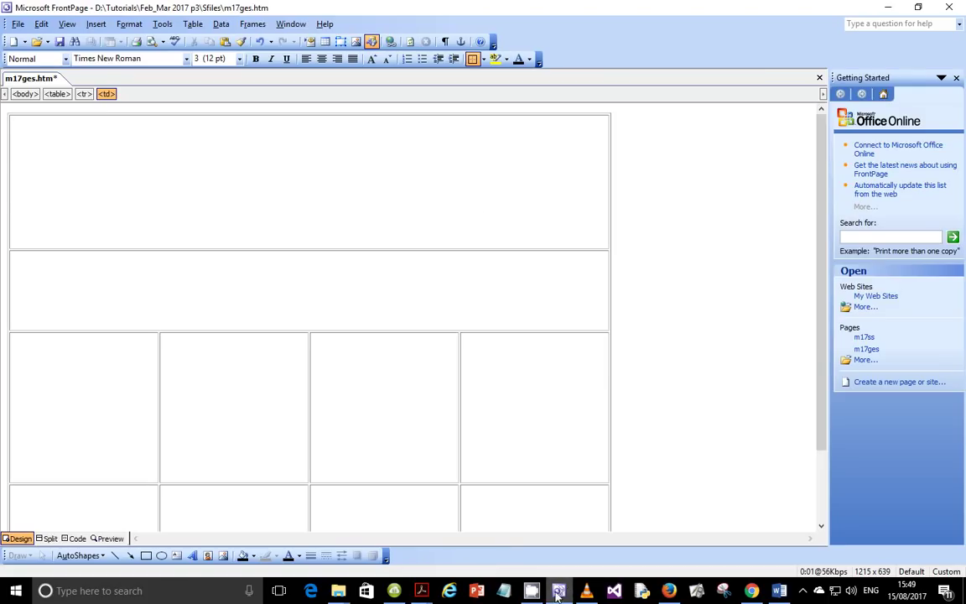
left_click(426, 595)
left_click(384, 535)
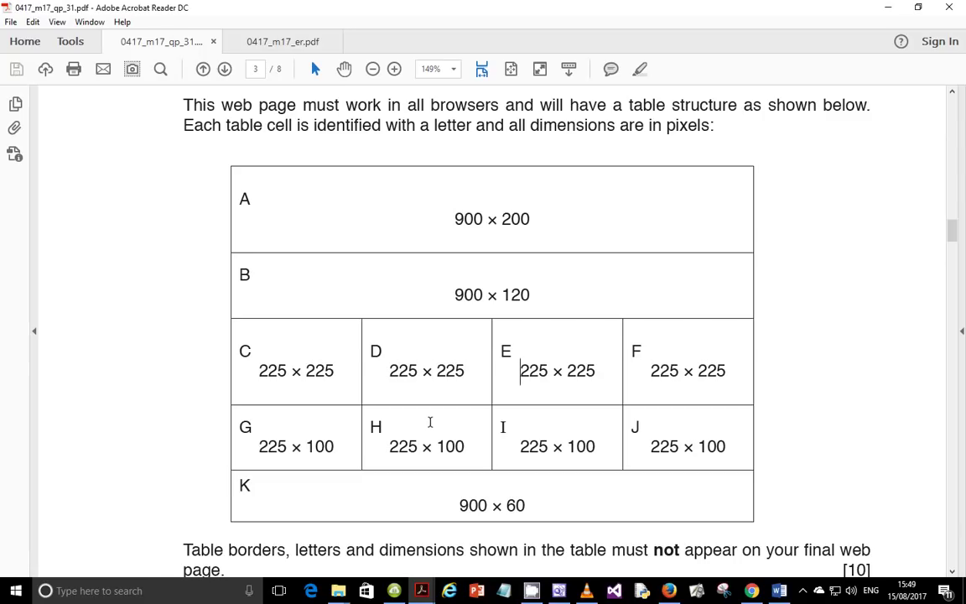
left_click(425, 594)
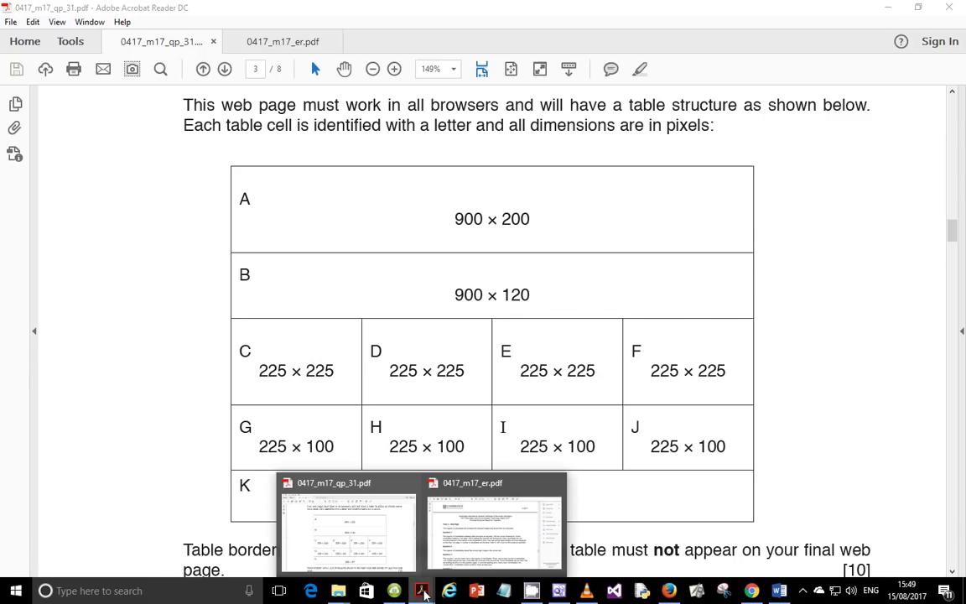
left_click(245, 38)
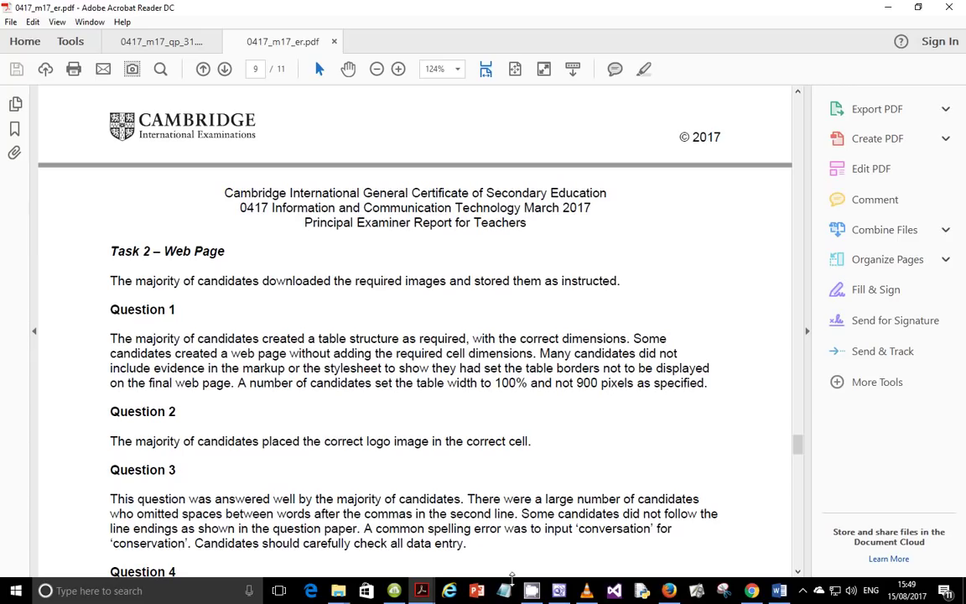
left_click(430, 578)
left_click(357, 485)
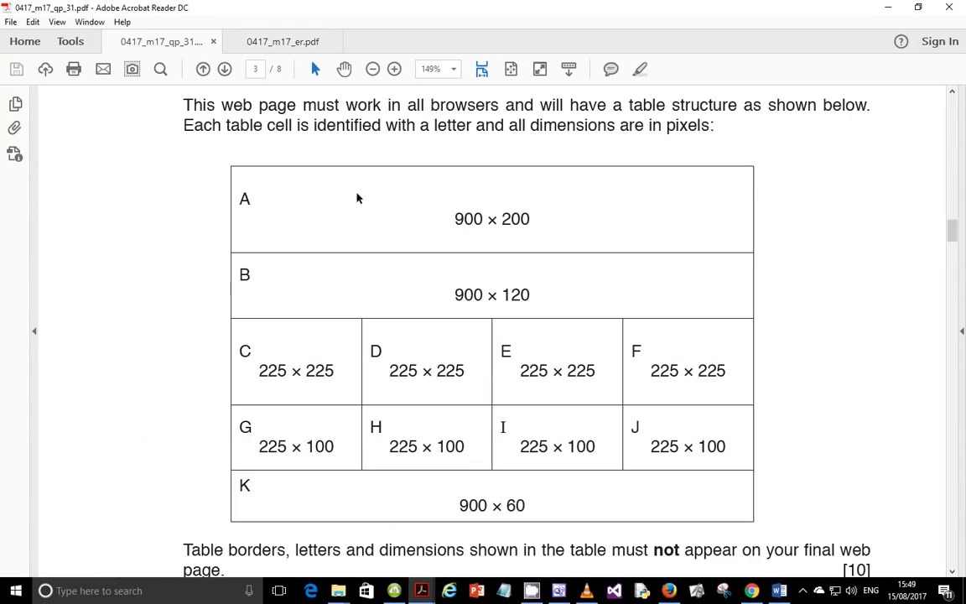
left_click_drag(457, 220, 484, 222)
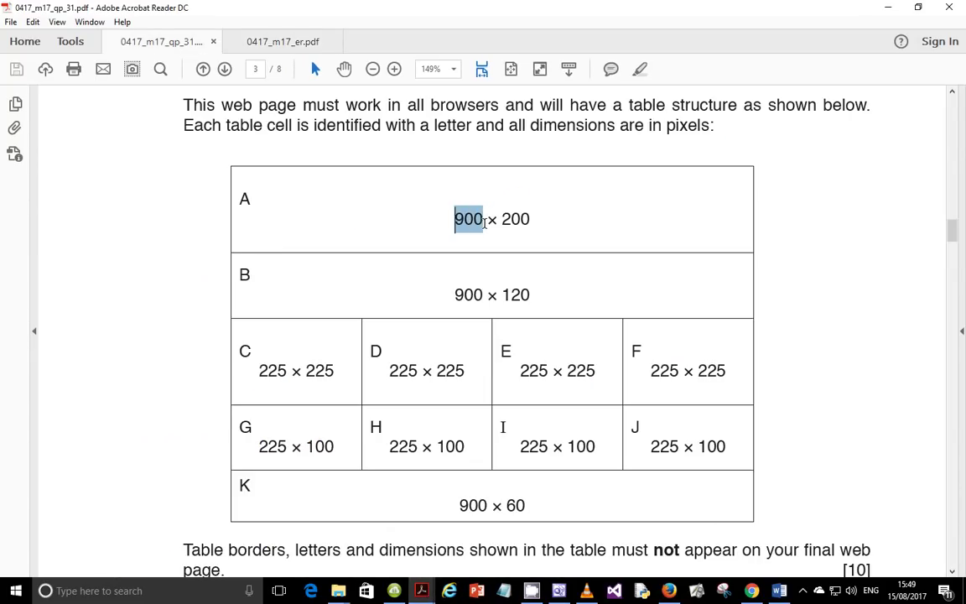